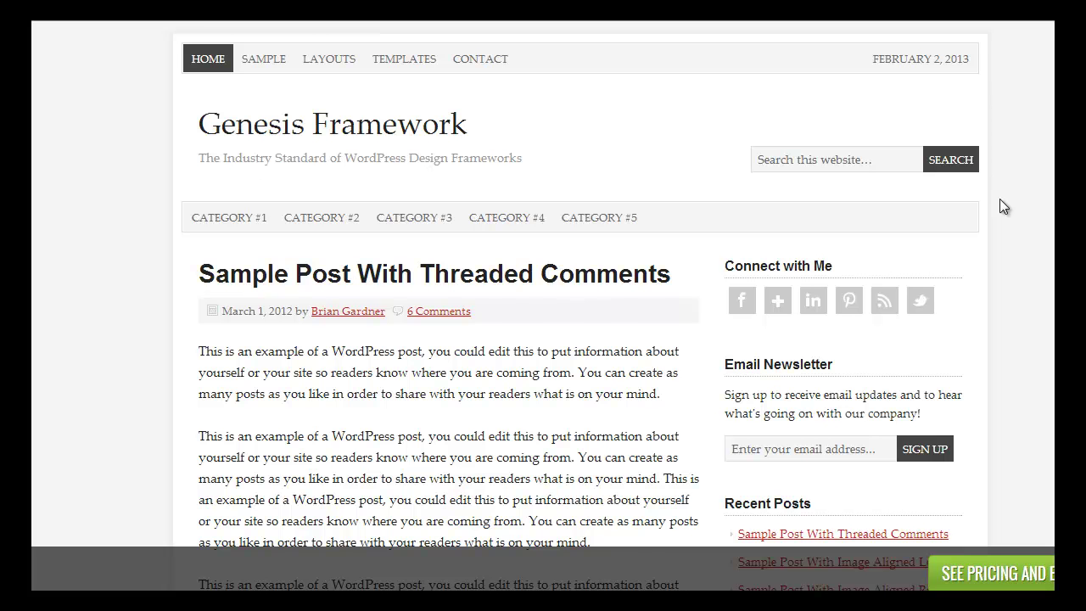
Scroll down and back up the Genesis Framework demo site's front page.
scroll(1000, 200, "down", 3)
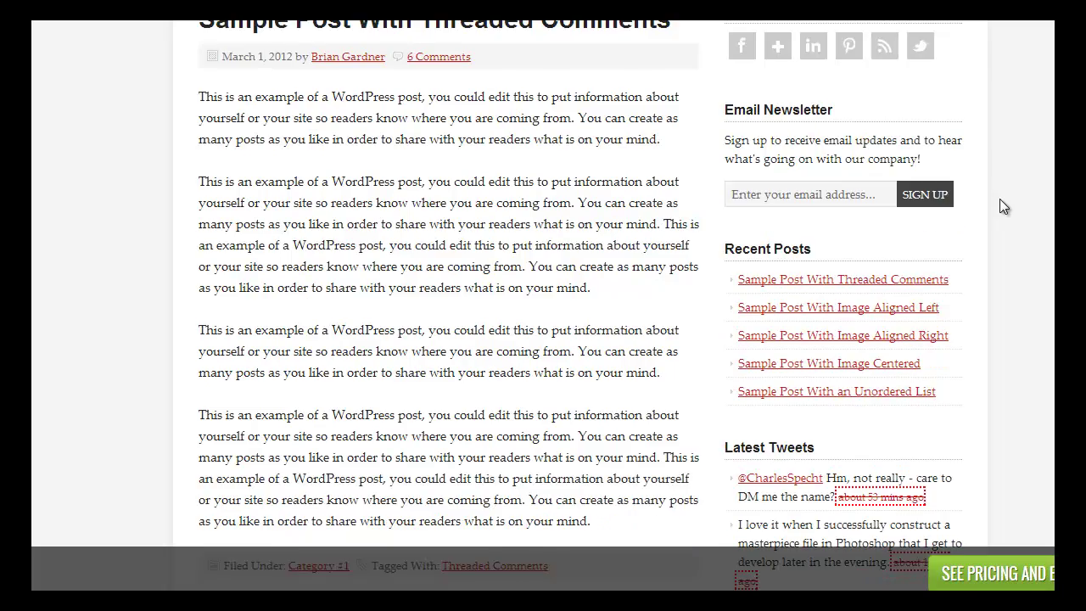
scroll(1000, 201, "down", 3)
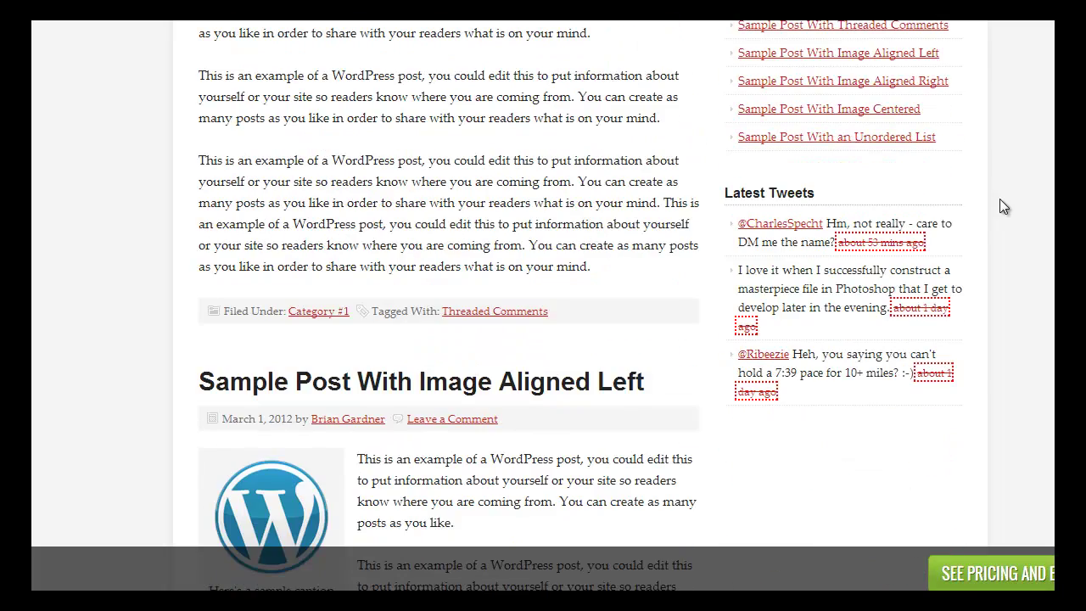
scroll(1000, 201, "up", 10)
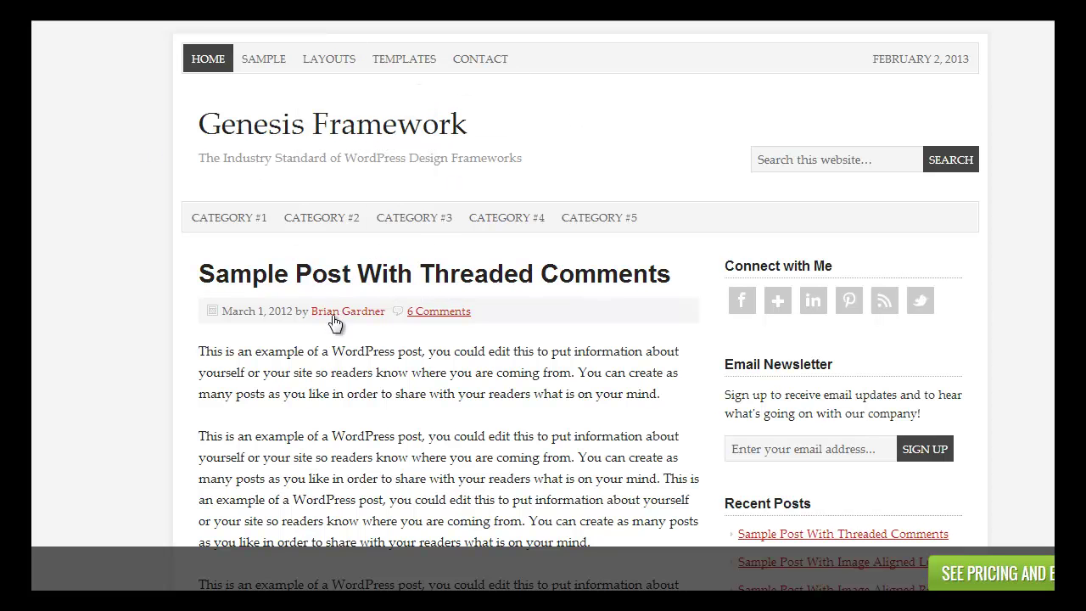
scroll(1005, 232, "down", 2)
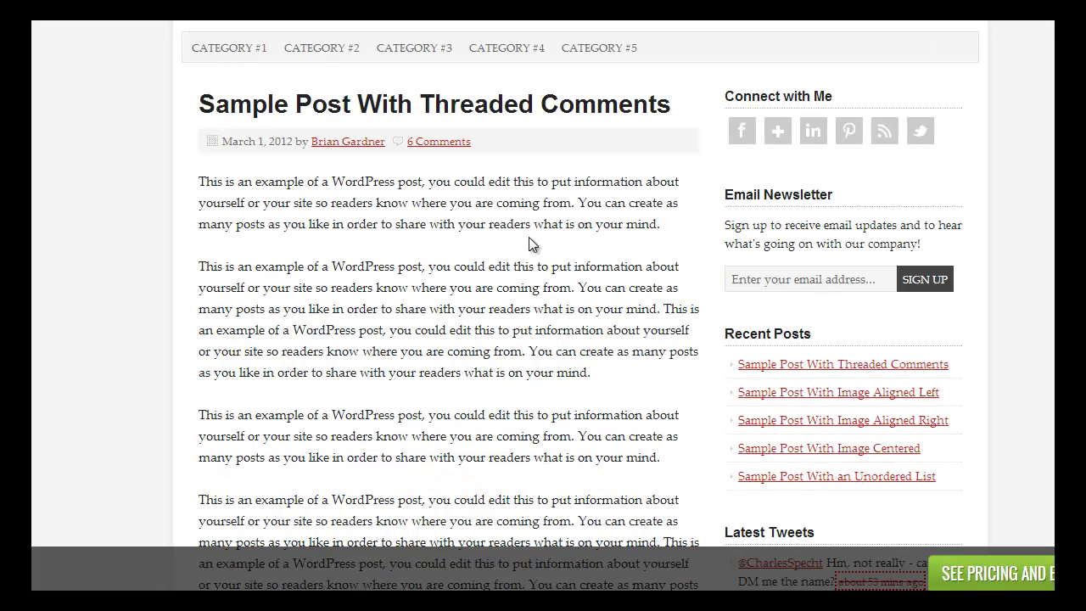
scroll(532, 245, "up", 2)
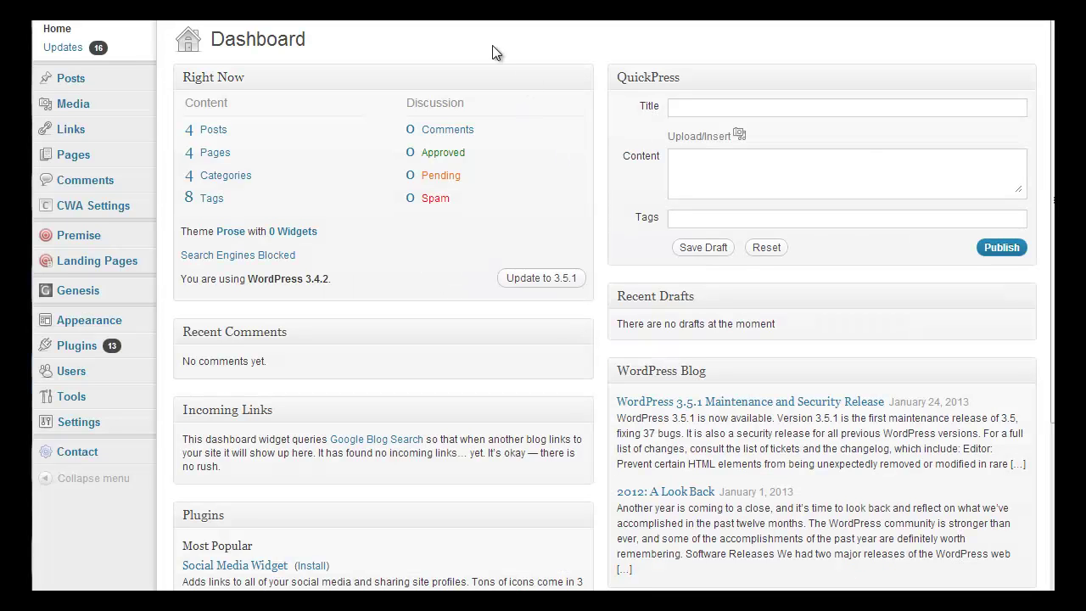
Go to Appearance > Themes and scroll the themes list, confirming Prose 1.5.2 is current.
mouse_move(84, 297)
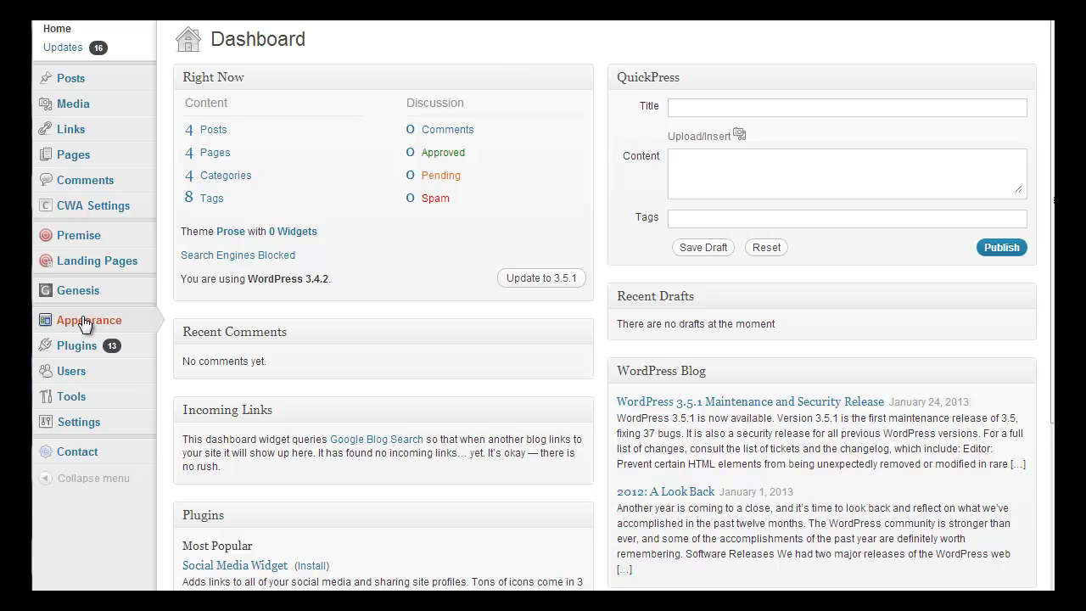
mouse_move(139, 320)
left_click(194, 314)
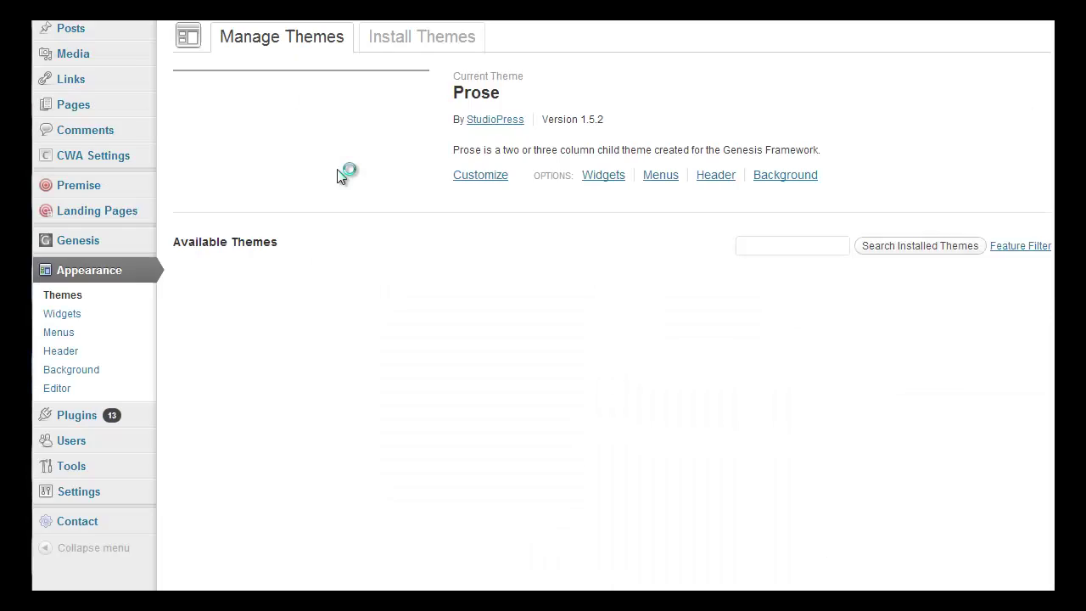
scroll(519, 173, "down", 8)
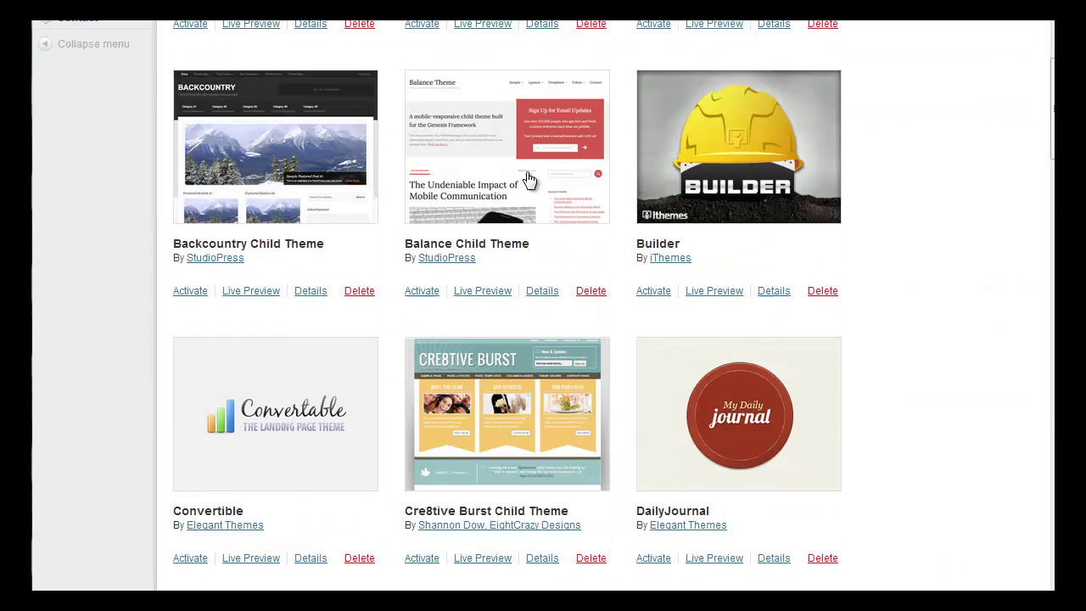
scroll(679, 159, "down", 10)
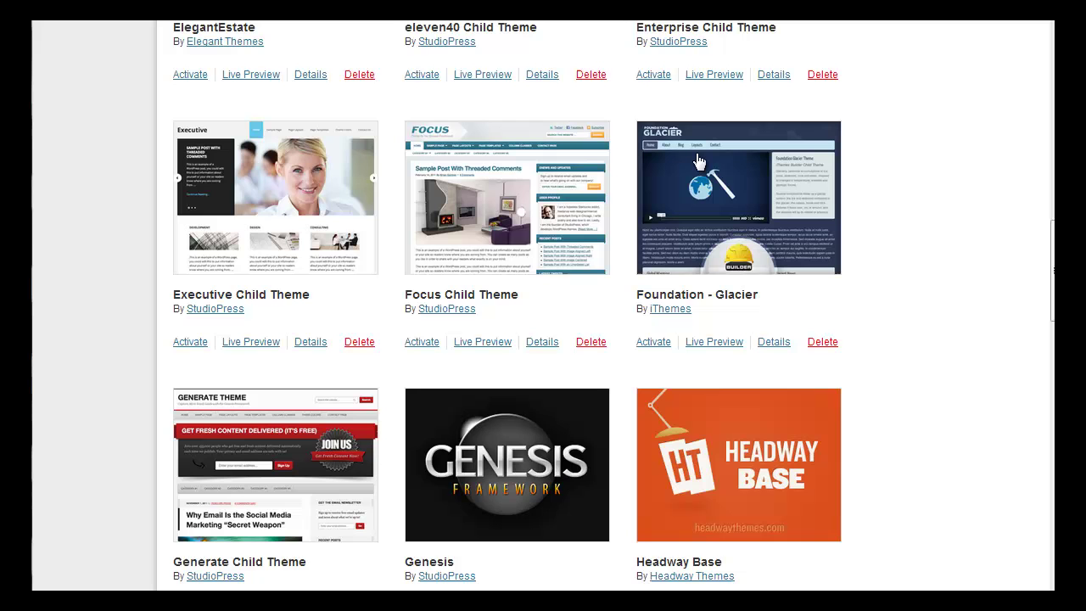
scroll(892, 170, "down", 1)
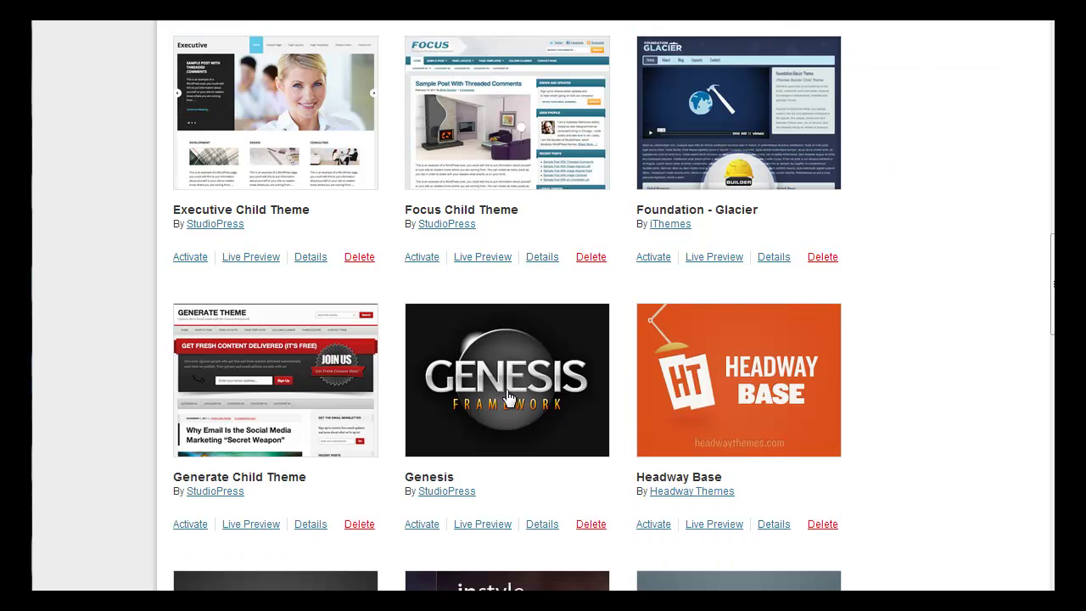
scroll(855, 298, "up", 20)
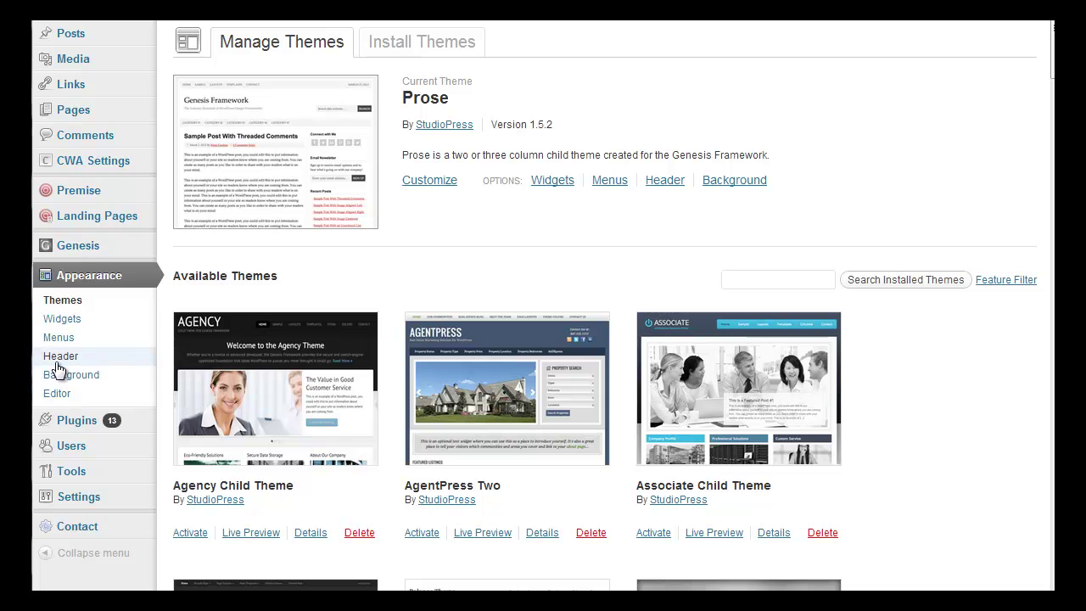
mouse_move(80, 244)
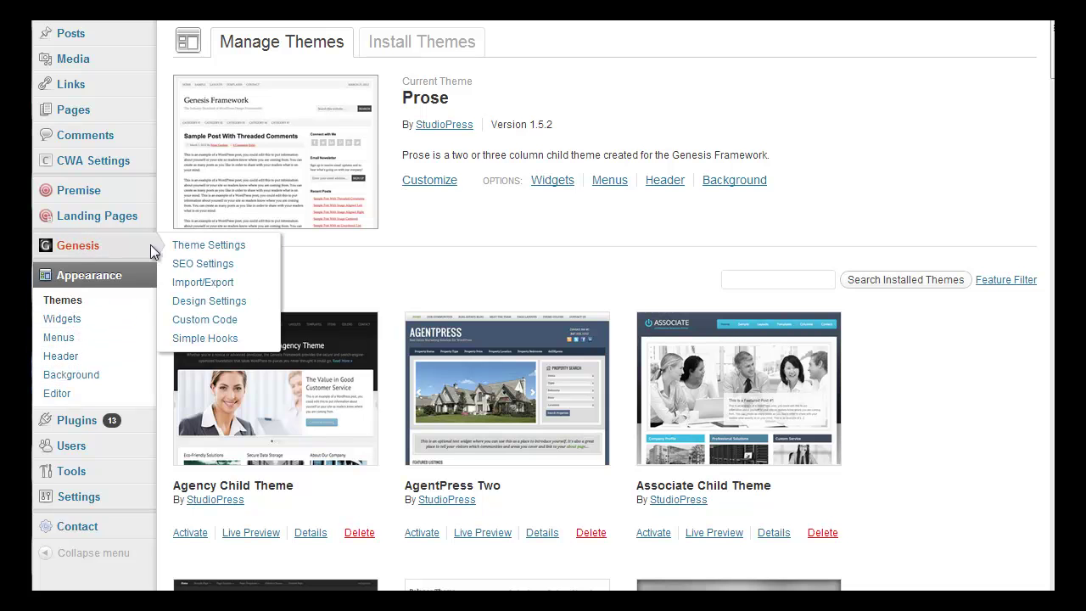
Open Genesis > Design Settings and scroll through its collapsed style sections.
left_click(197, 304)
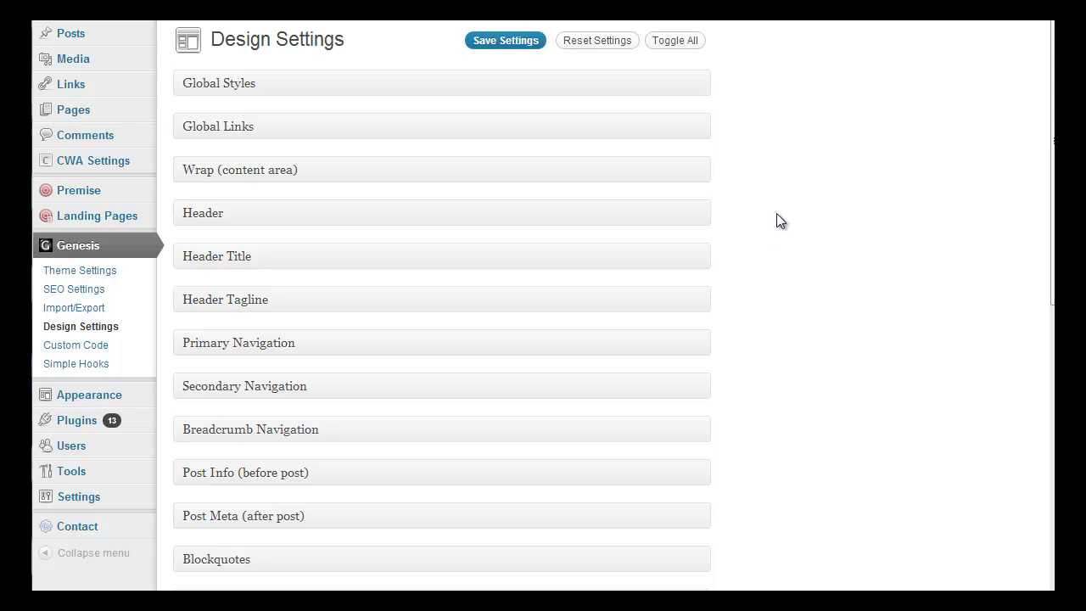
scroll(802, 207, "down", 4)
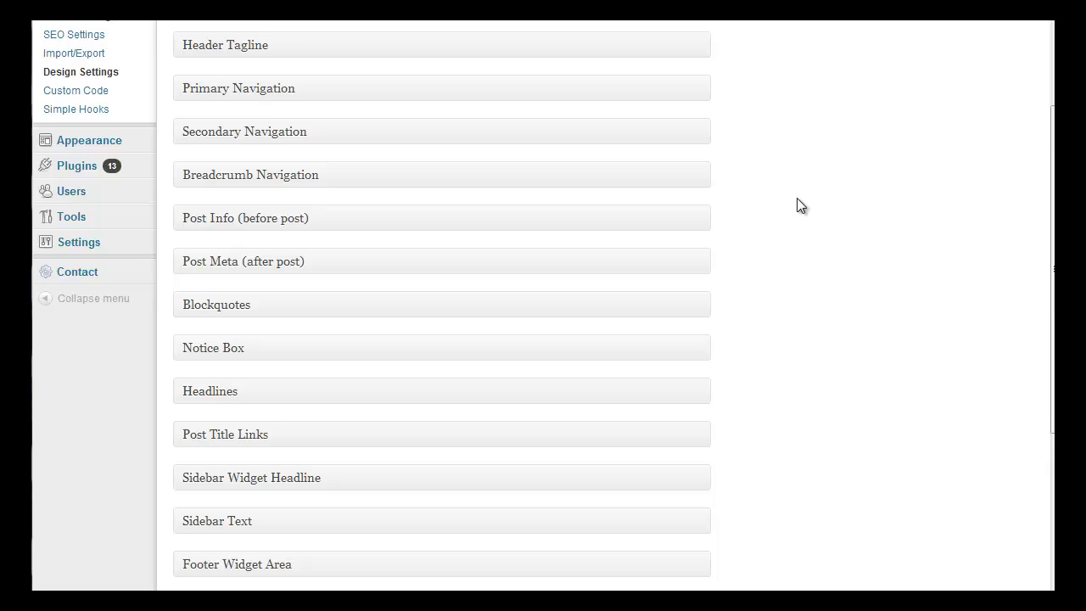
scroll(801, 206, "down", 2)
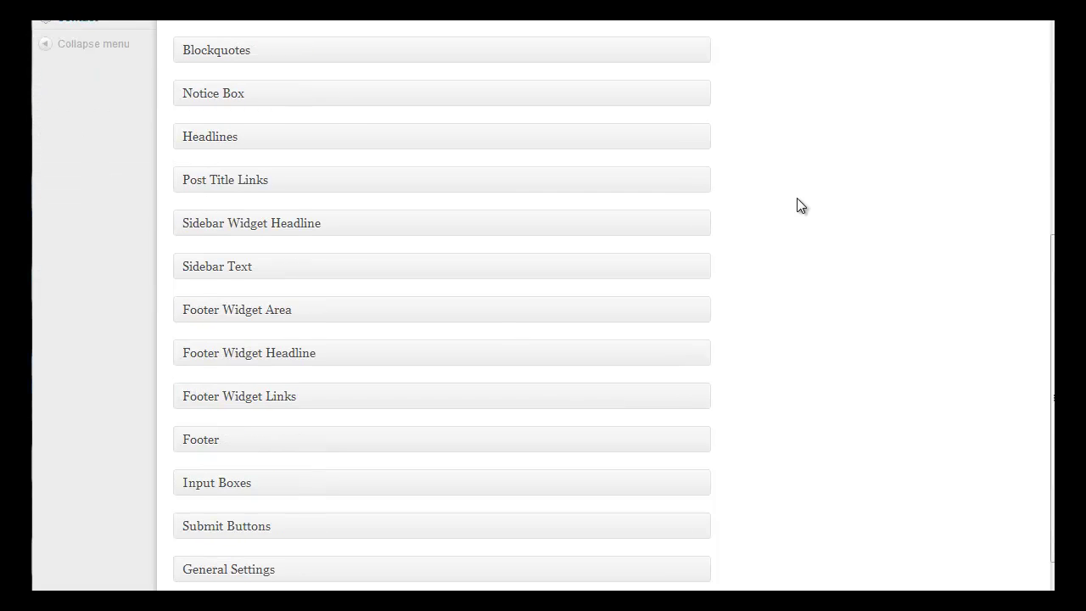
scroll(801, 206, "up", 7)
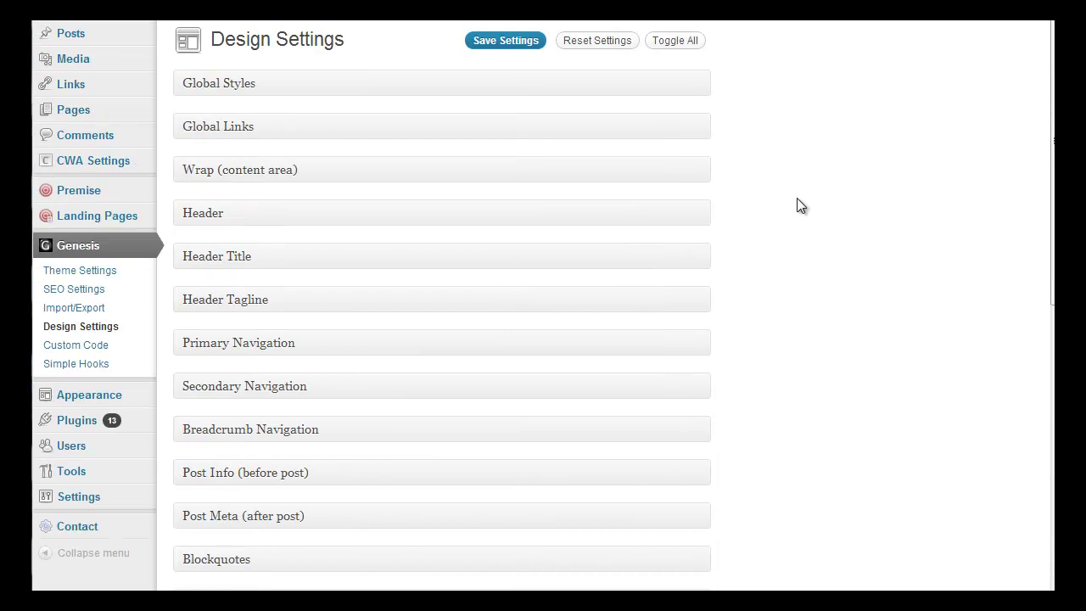
Expand the Global Styles, Global Links (#c61a1a) and Wrap (content area) panels to review them.
left_click(701, 87)
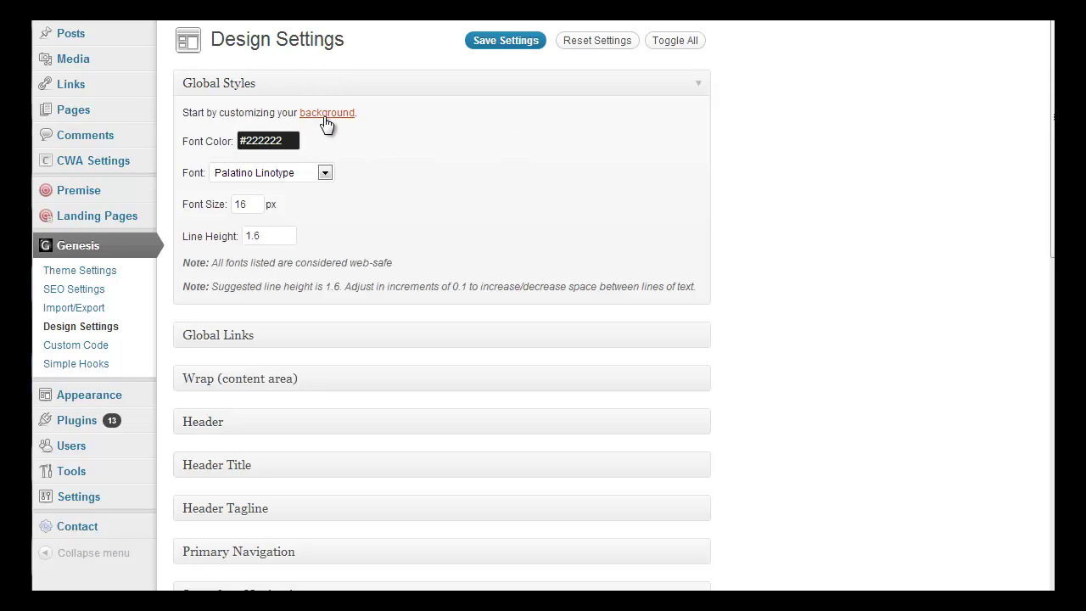
mouse_move(89, 397)
scroll(459, 209, "down", 2)
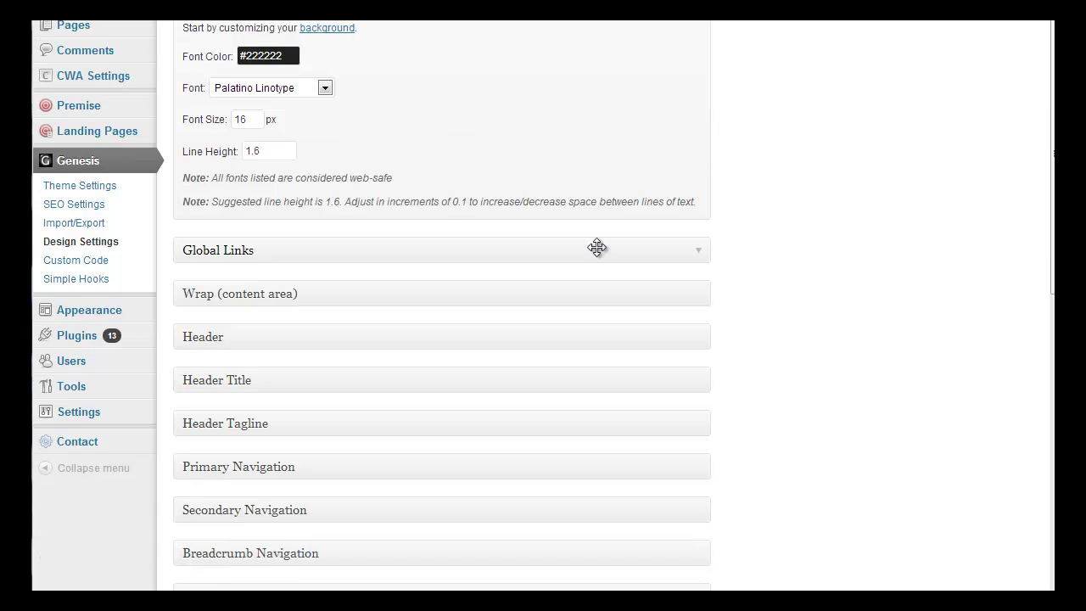
left_click(700, 255)
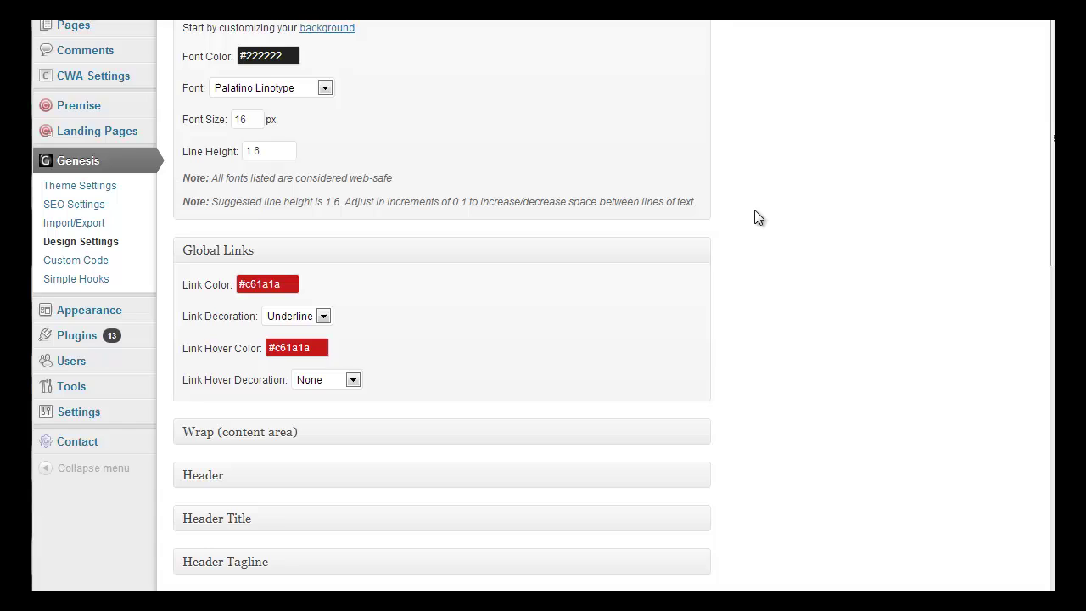
scroll(754, 210, "down", 1)
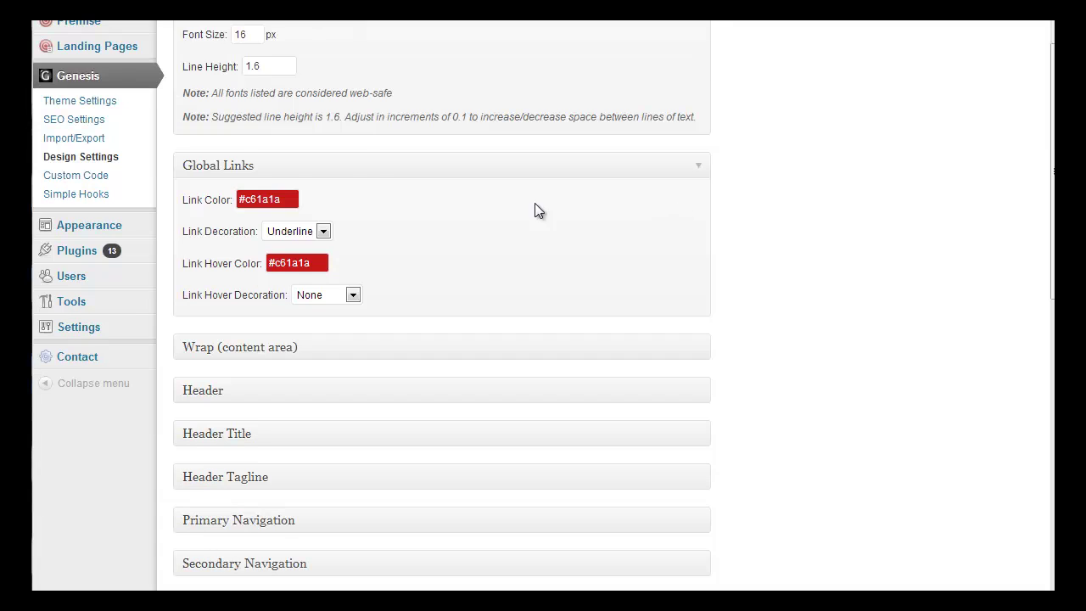
scroll(442, 212, "down", 1)
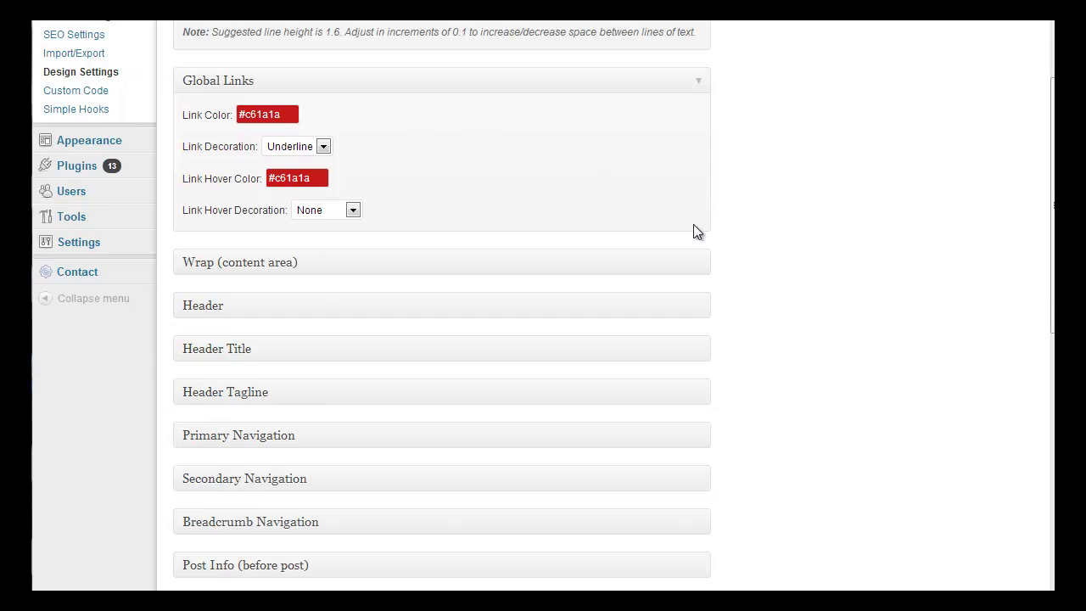
left_click(703, 268)
scroll(594, 255, "down", 1)
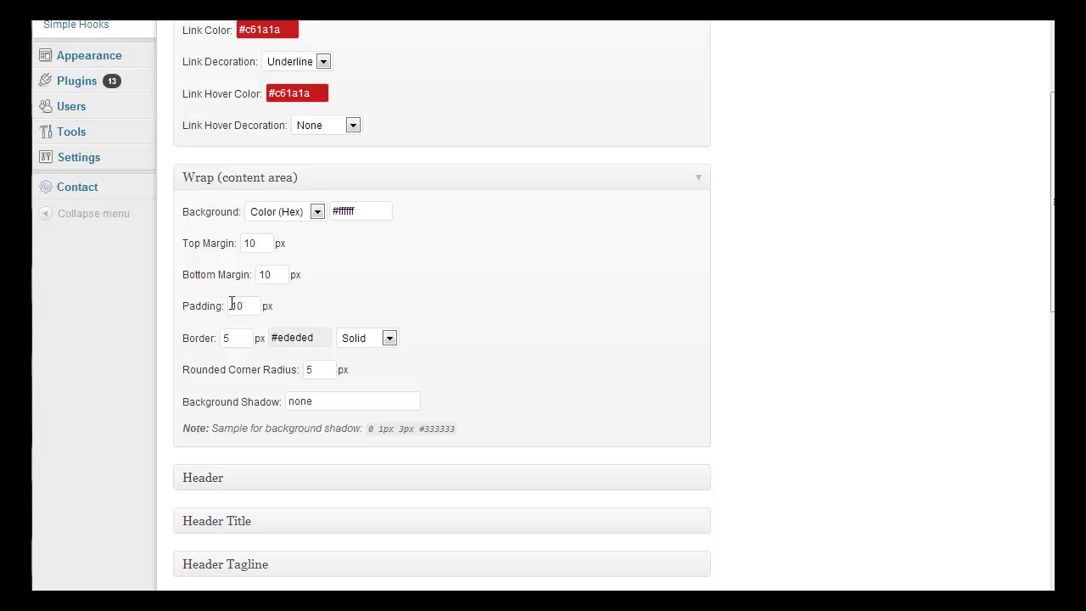
Collapse Wrap and expand Header, showing 150 px height and 940 px width.
left_click(702, 188)
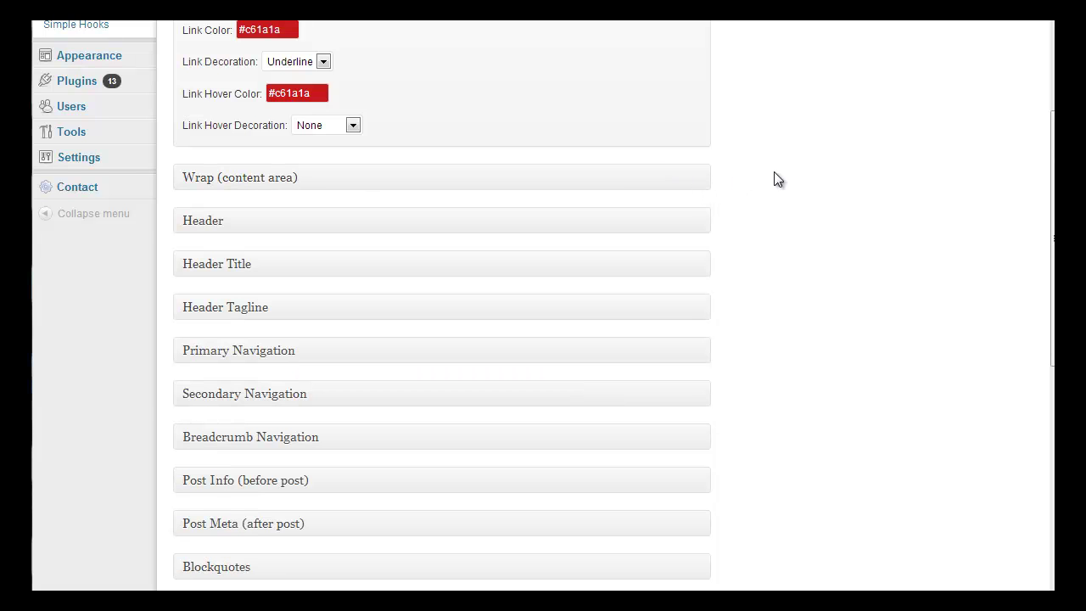
left_click(699, 224)
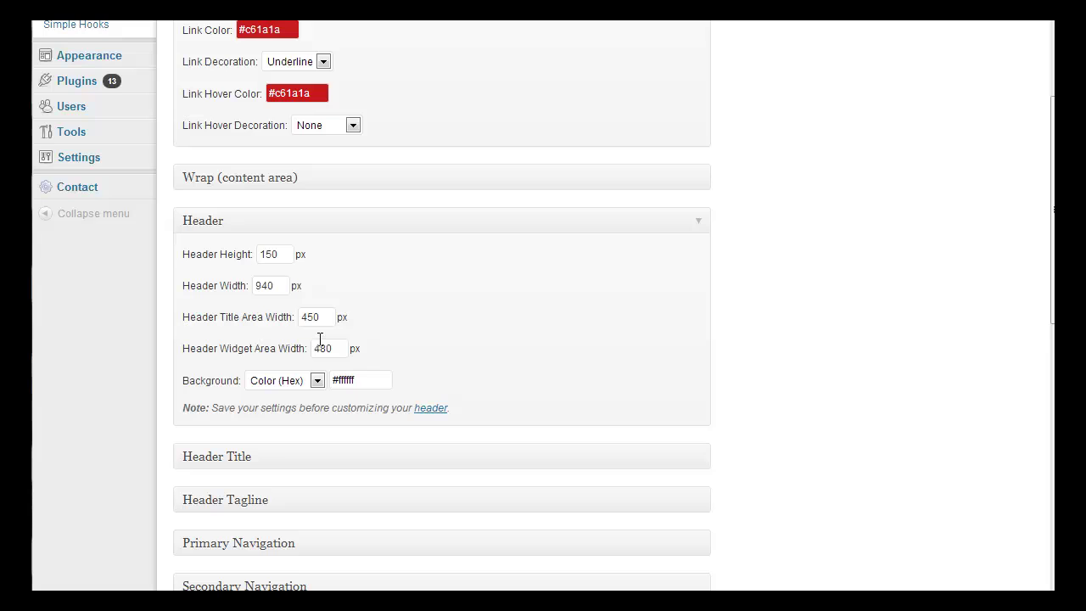
scroll(758, 303, "down", 4)
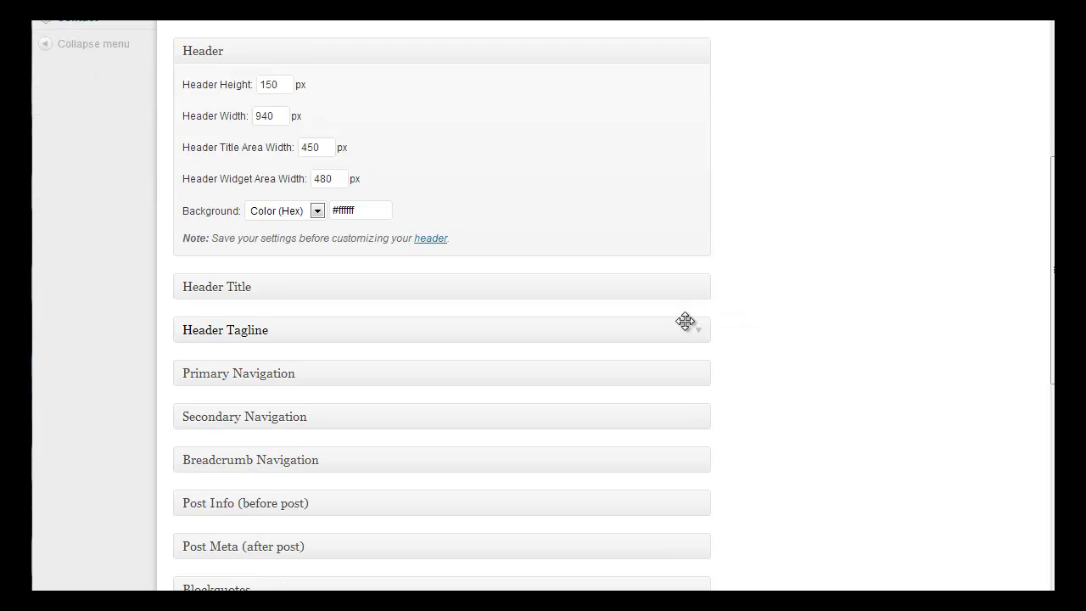
scroll(813, 306, "down", 2)
scroll(812, 305, "down", 2)
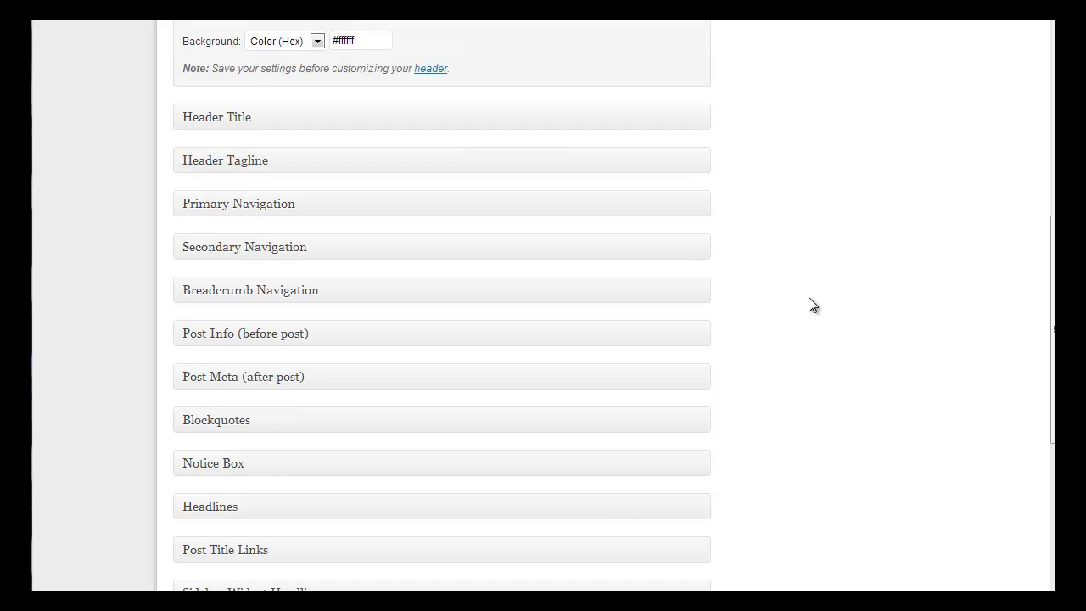
Expand the Primary Navigation panel for review, then fold it closed again.
left_click(701, 208)
scroll(616, 243, "down", 2)
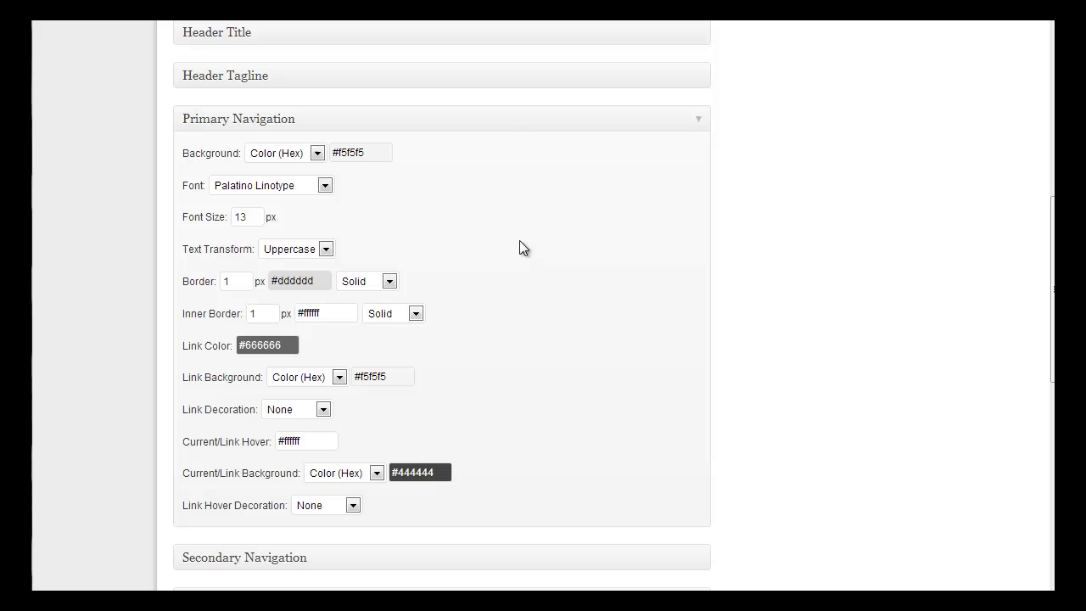
left_click(698, 117)
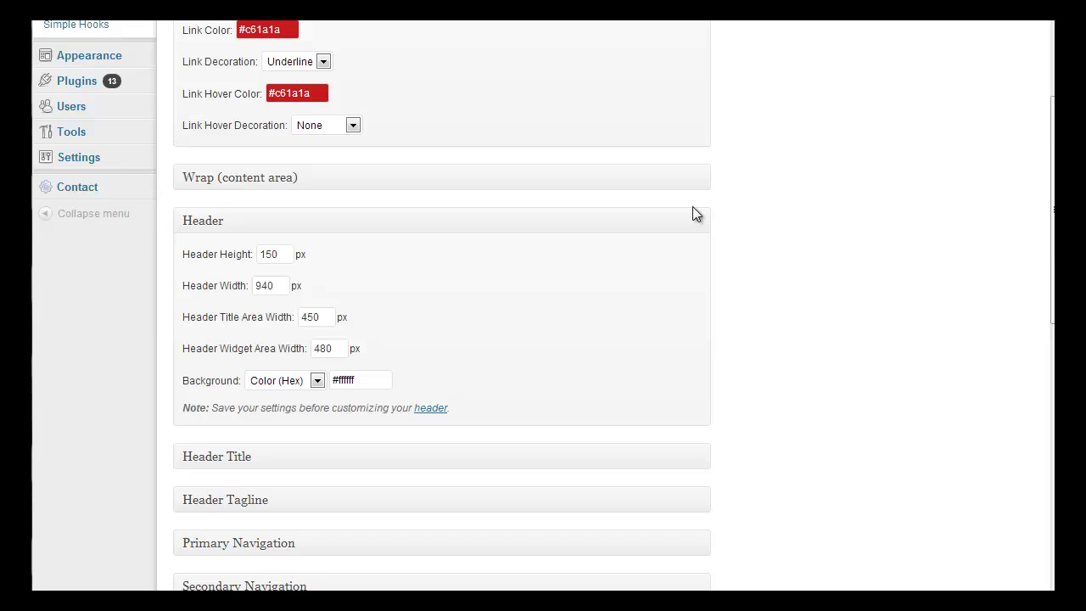
Scroll down to the Notice Box panel, expand it for review, then collapse it.
scroll(692, 206, "up", 2)
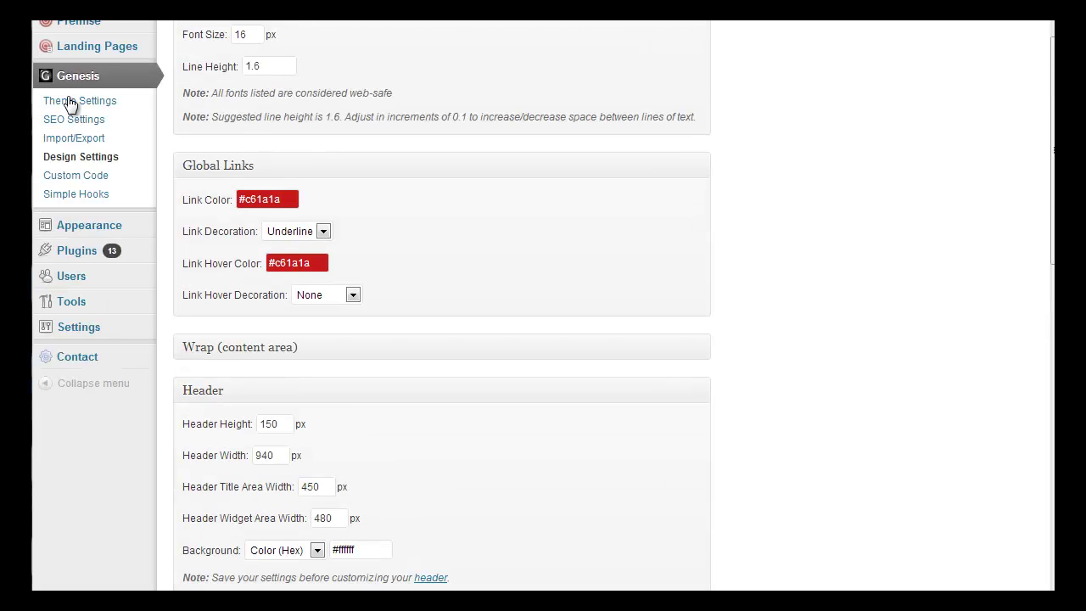
scroll(759, 160, "down", 6)
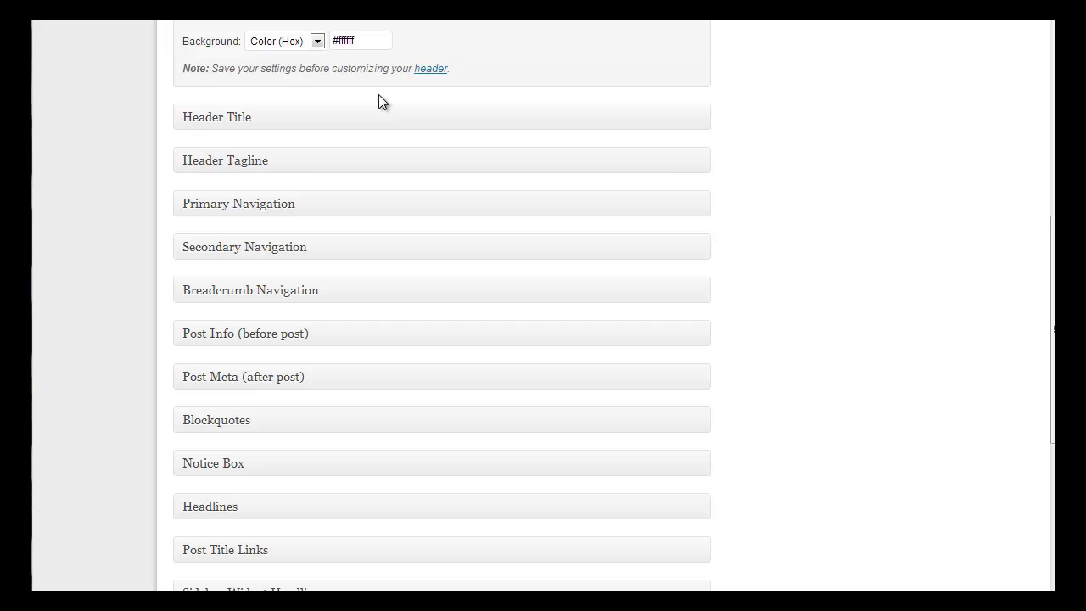
scroll(746, 185, "down", 1)
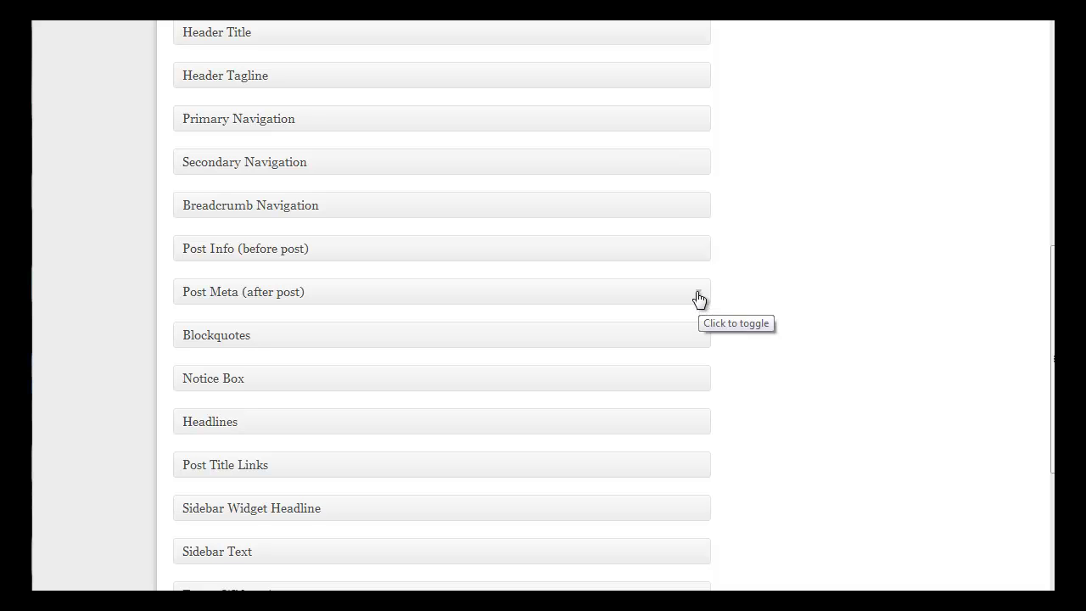
scroll(692, 333, "down", 1)
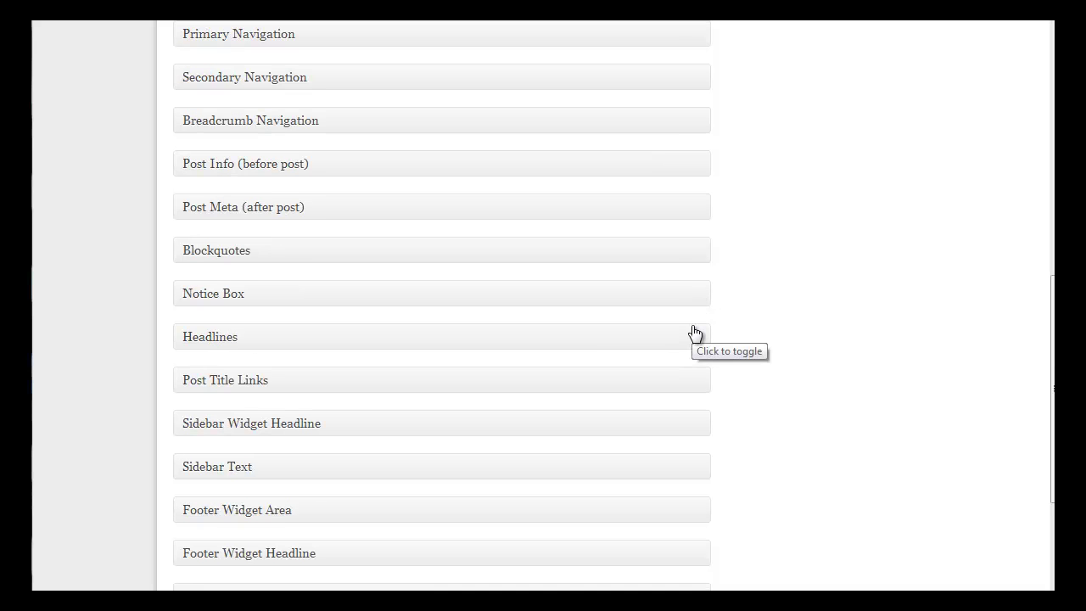
left_click(697, 297)
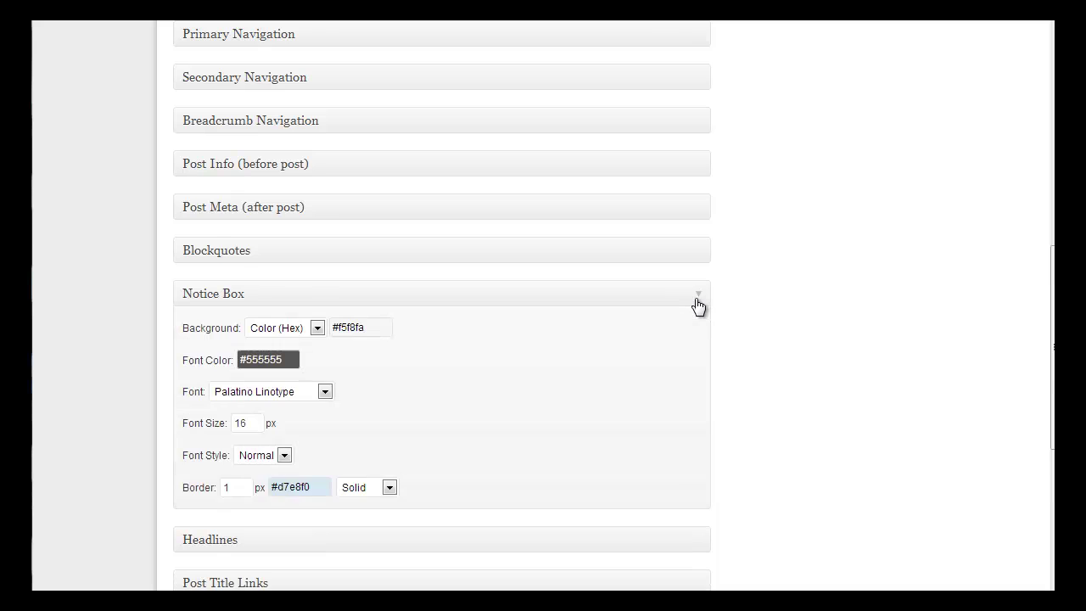
scroll(698, 304, "down", 1)
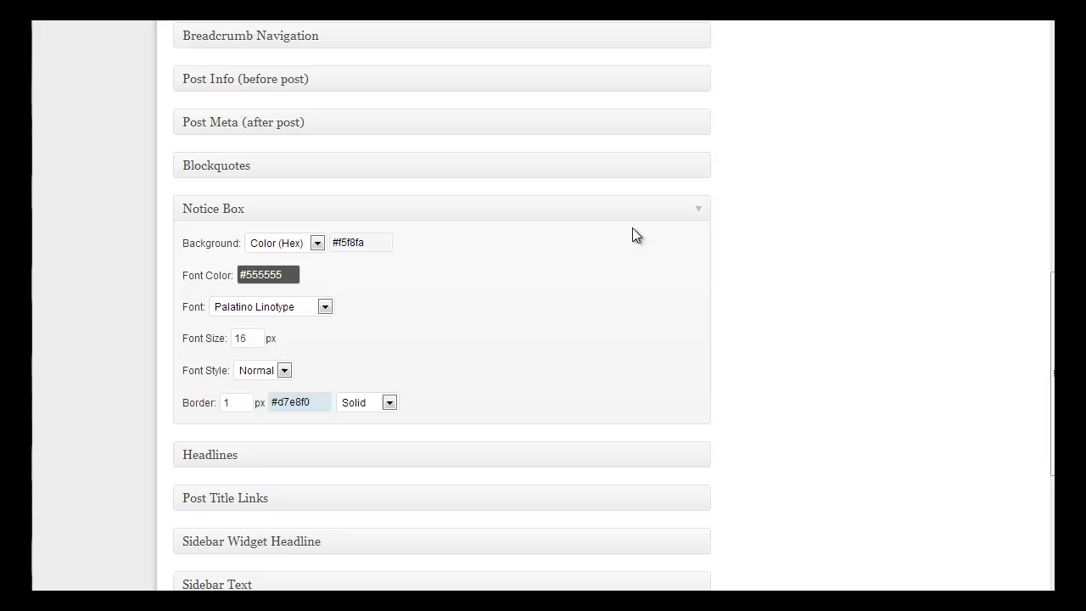
left_click(705, 223)
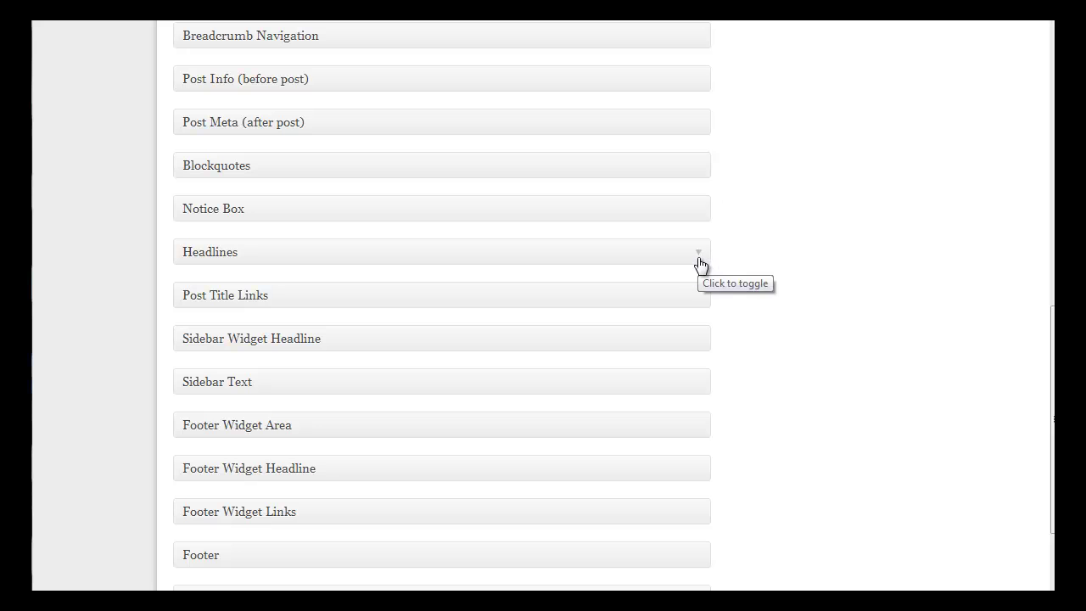
Inspect the Headlines font and Footer panels, folding each closed afterward.
left_click(698, 257)
scroll(636, 265, "down", 1)
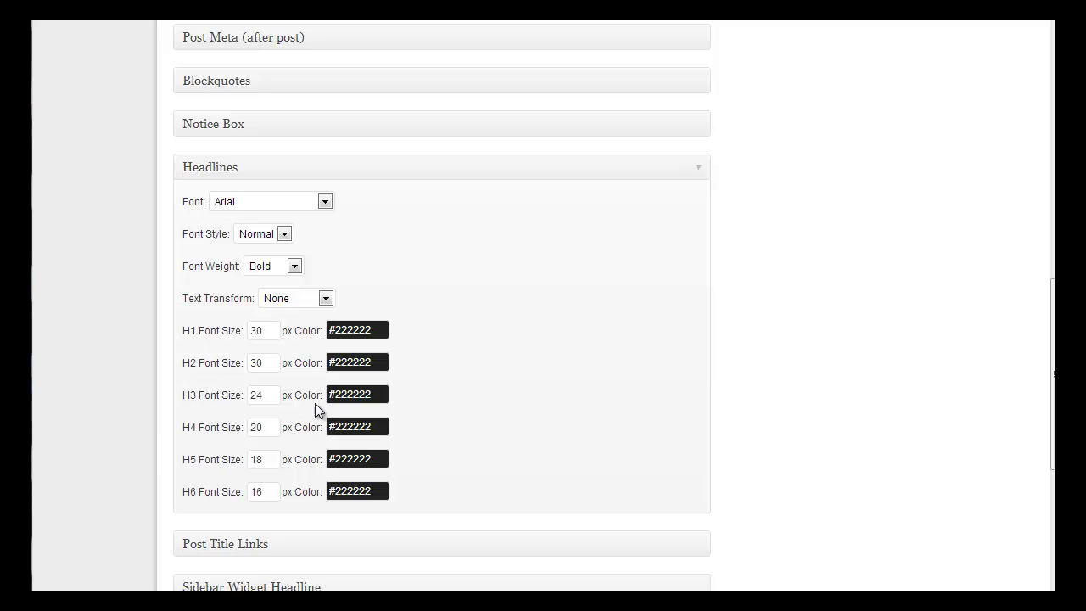
left_click(695, 177)
scroll(698, 176, "down", 1)
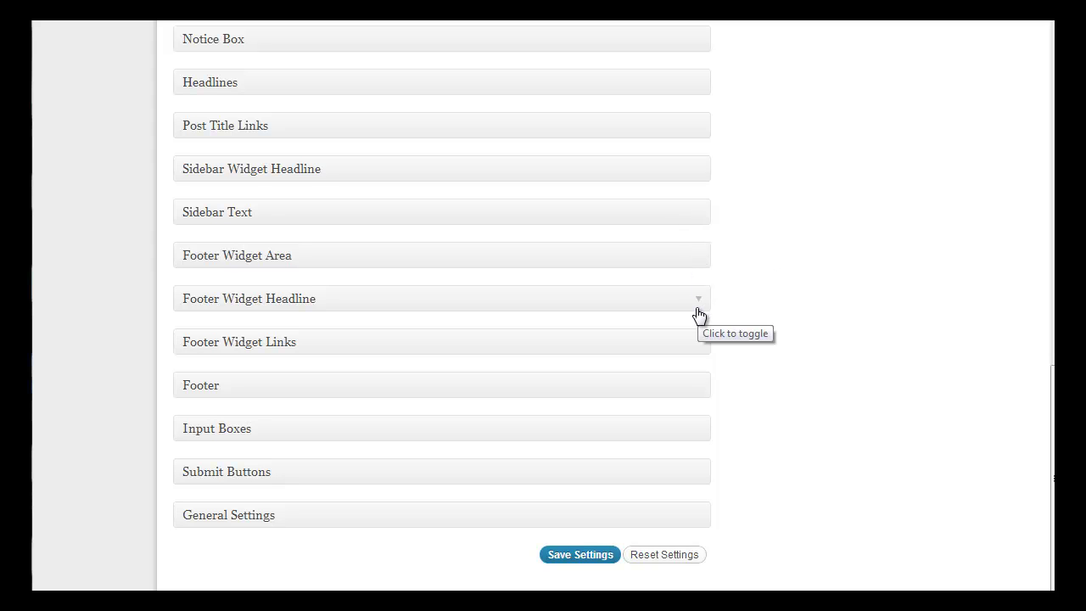
left_click(697, 387)
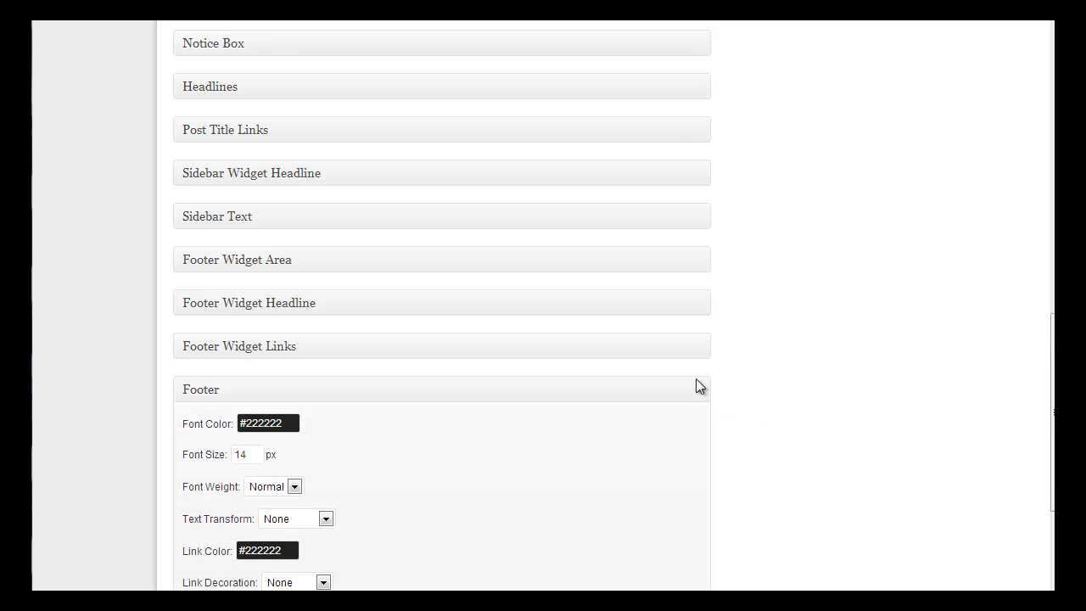
scroll(694, 380, "down", 1)
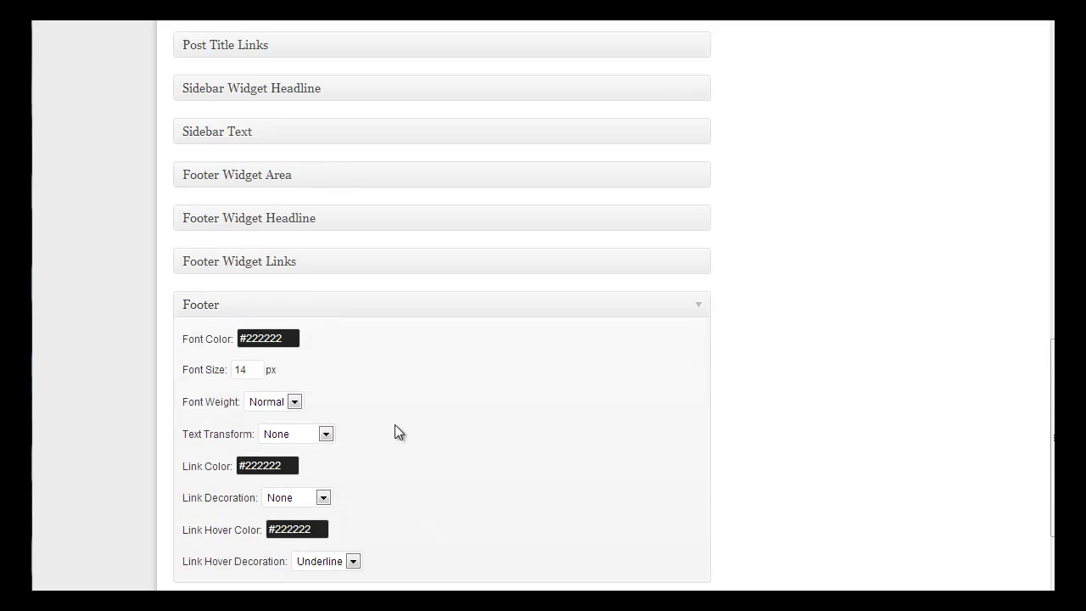
left_click(692, 309)
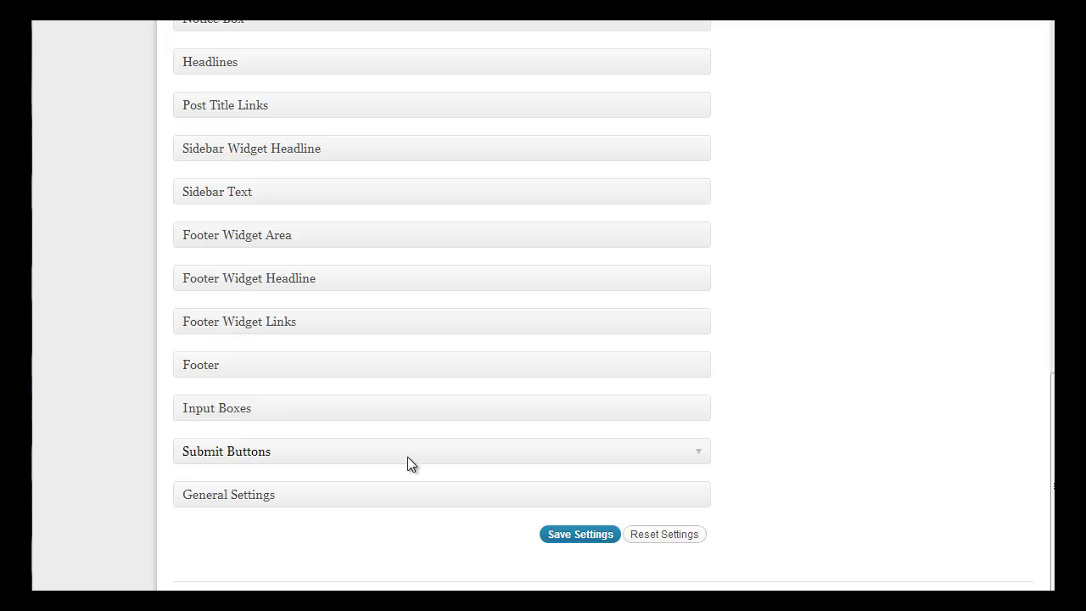
Collapse Header and return to Global Styles: Palatino Linotype 16 px text, #c61a1a links.
scroll(681, 394, "up", 5)
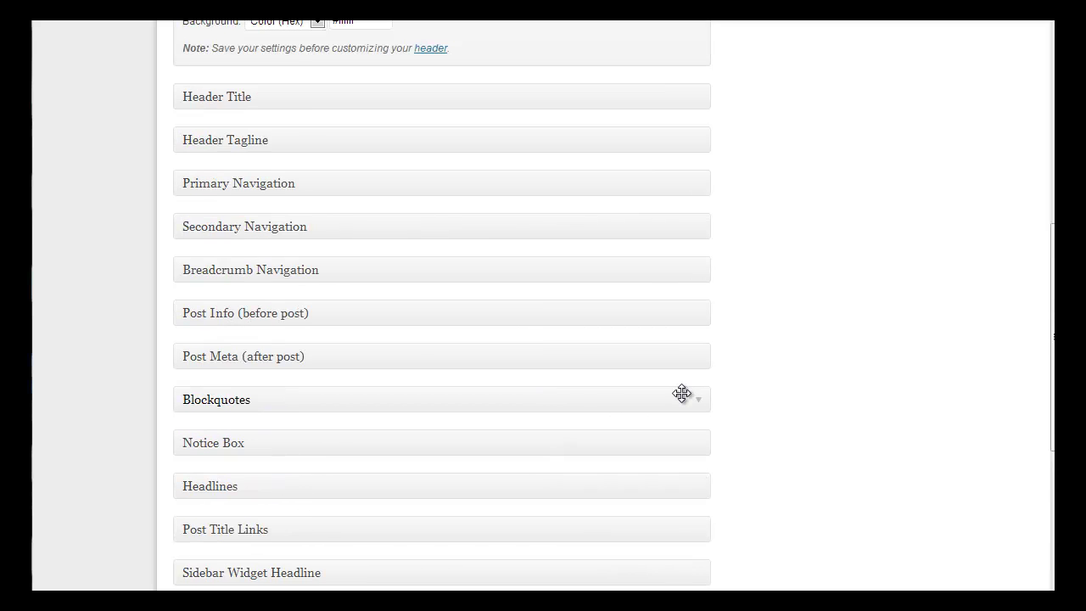
scroll(764, 302, "up", 4)
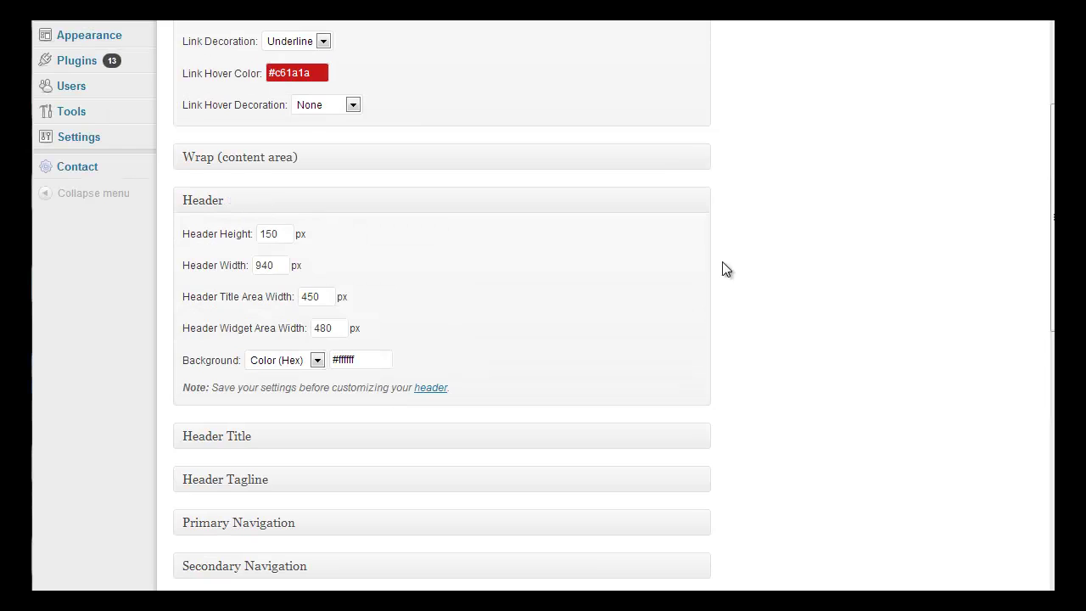
left_click(698, 205)
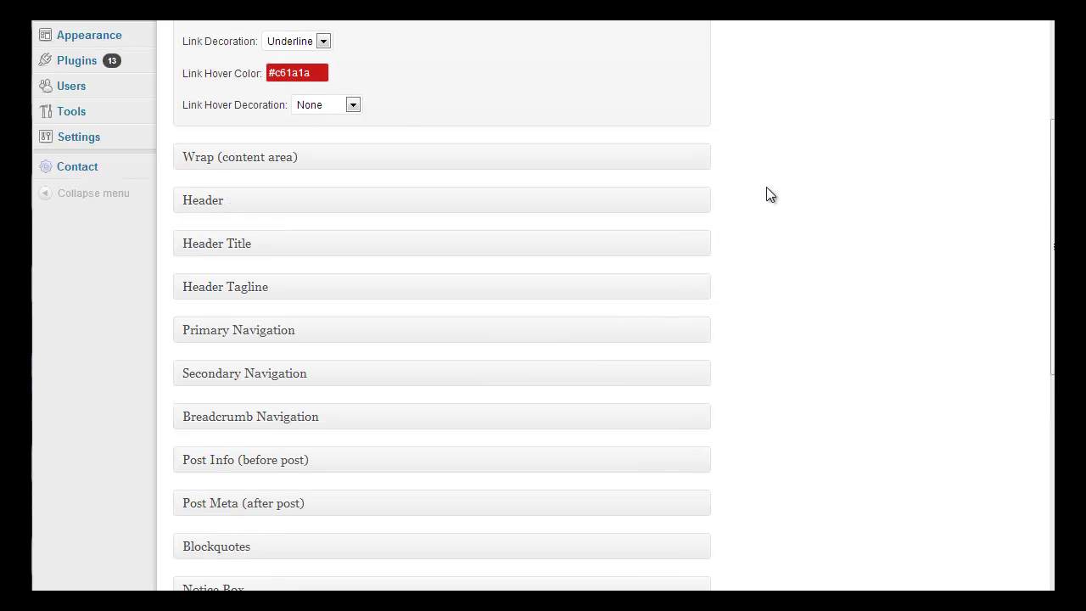
scroll(769, 194, "up", 2)
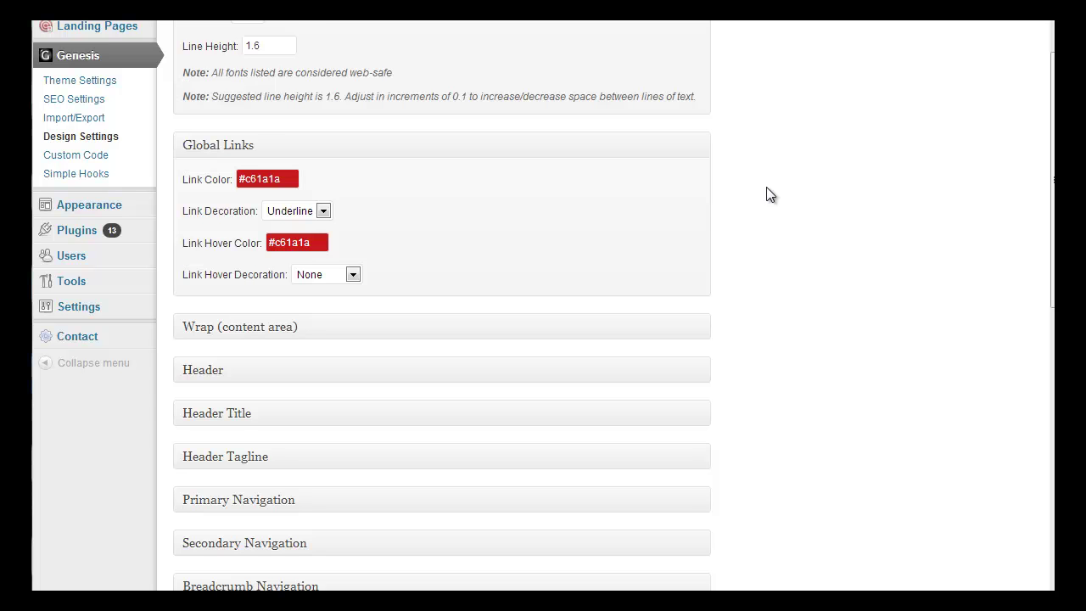
scroll(770, 194, "up", 1)
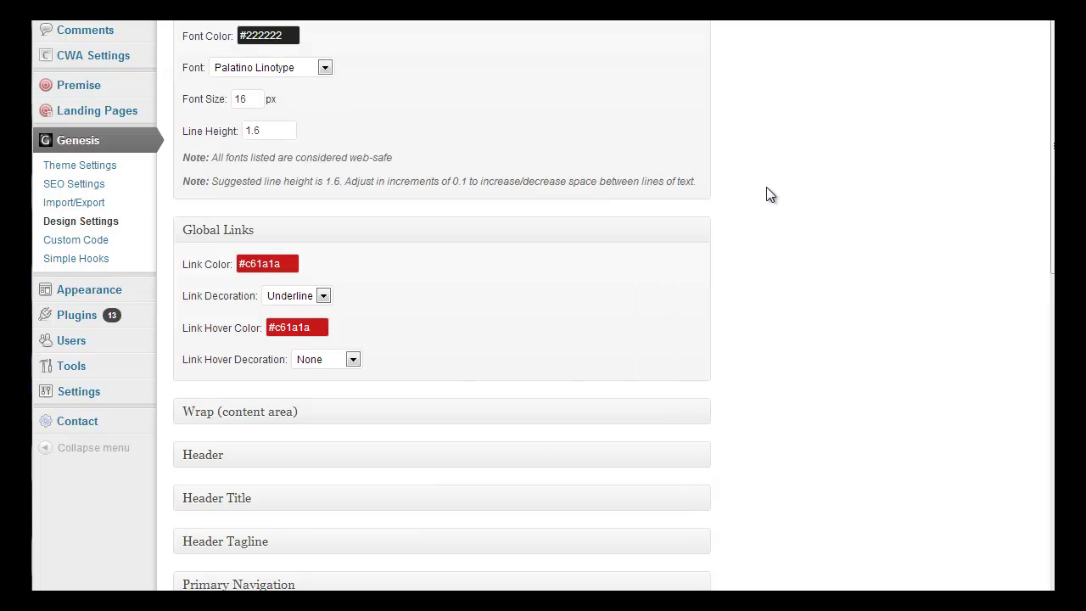
Switch to the front-end demo site window and scroll through its sample post and sidebar.
mouse_move(380, 586)
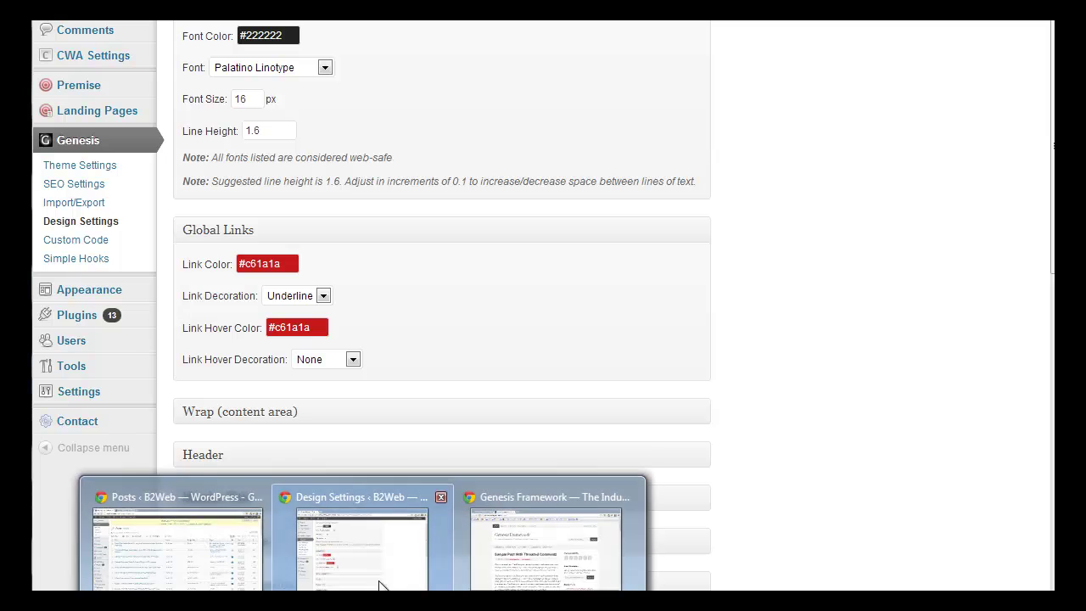
left_click(516, 510)
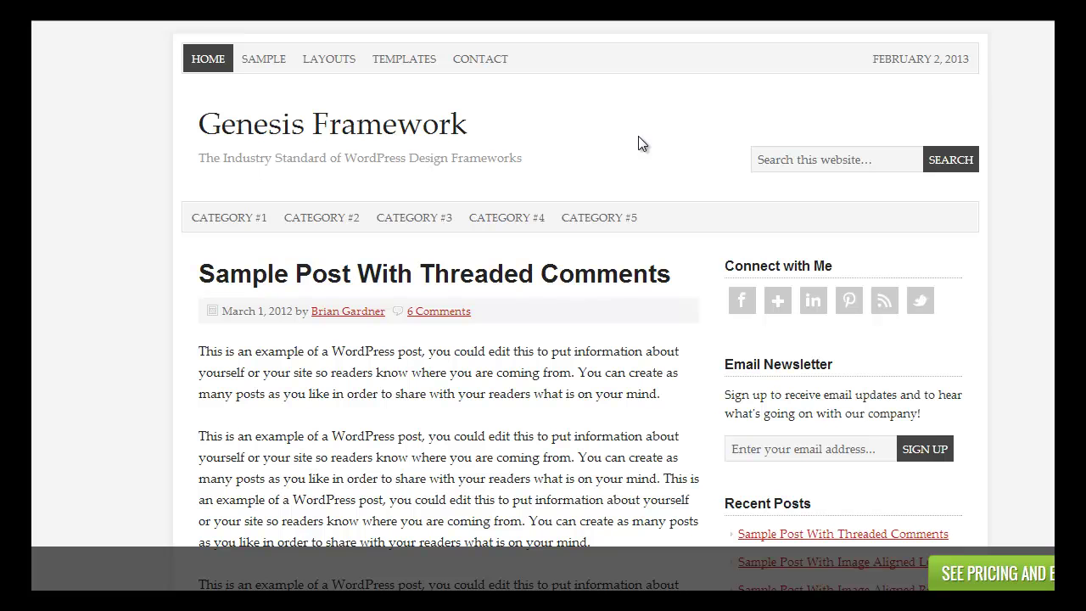
scroll(638, 144, "down", 1)
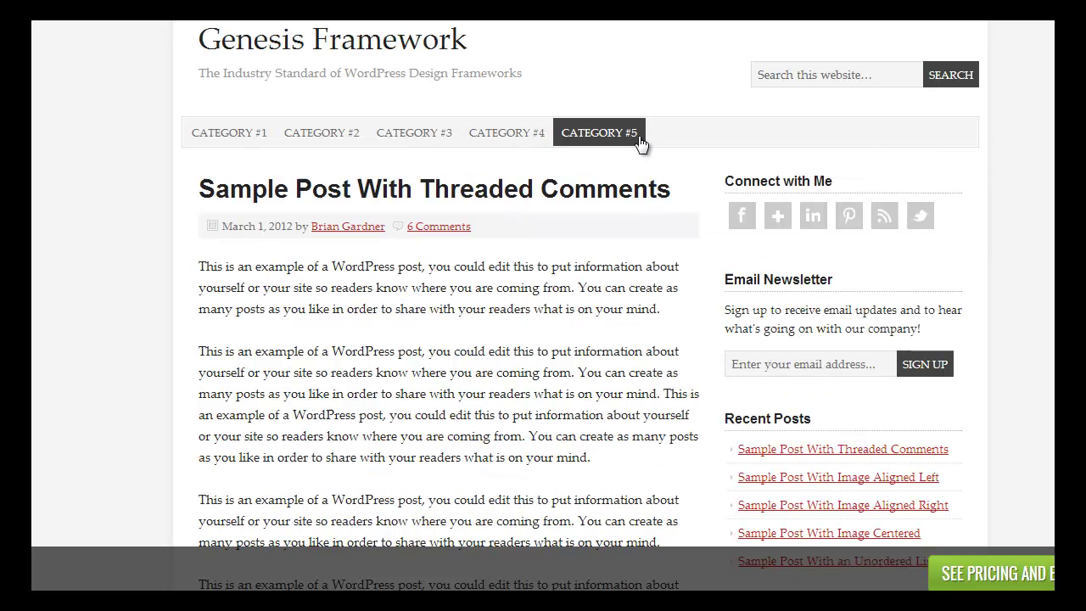
scroll(543, 165, "down", 1)
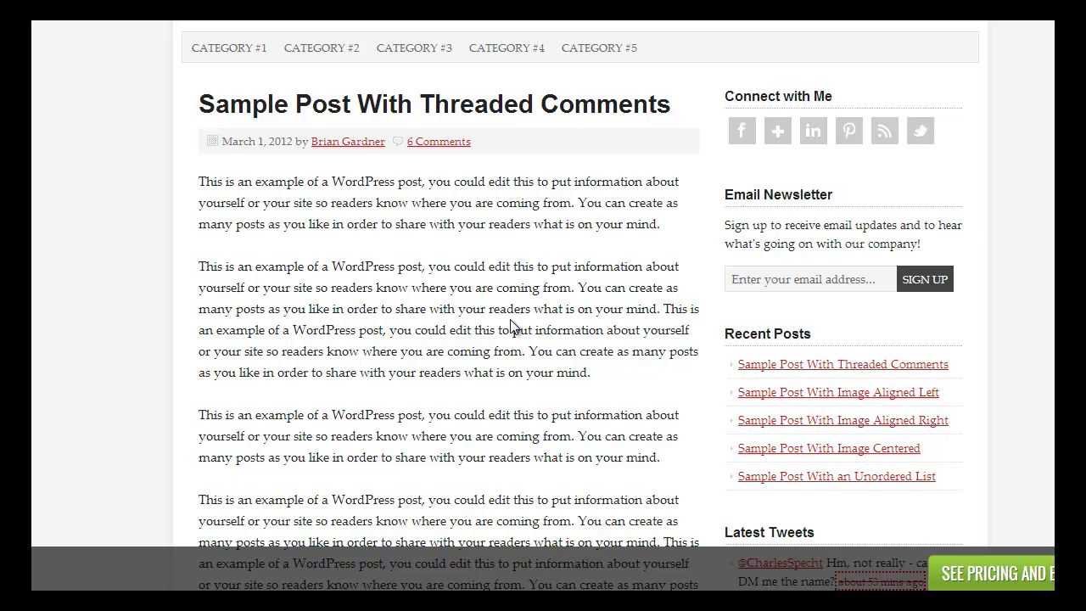
scroll(511, 322, "up", 2)
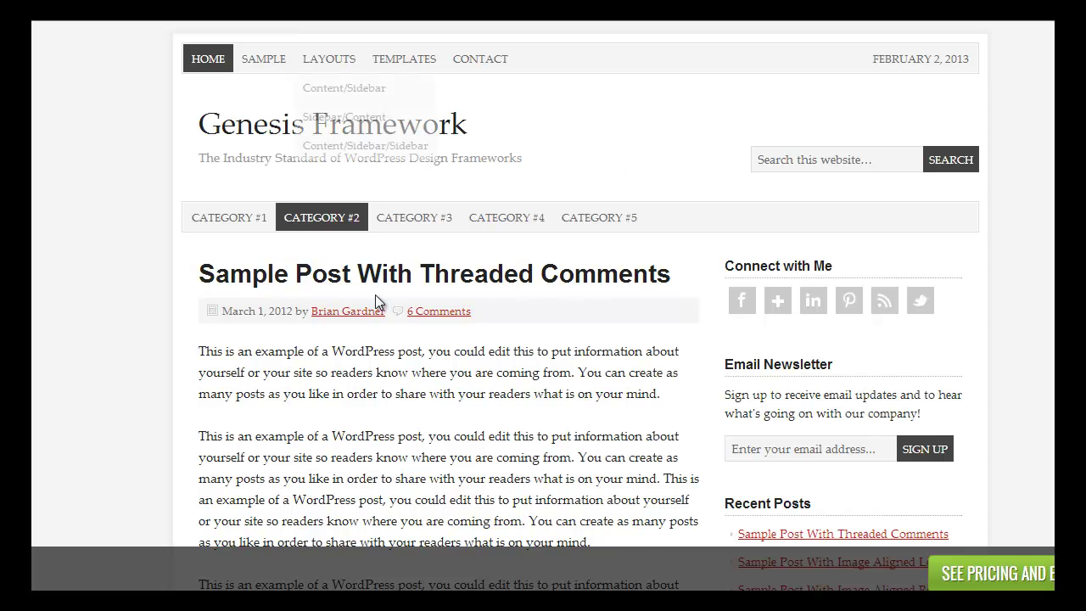
Switch back to the Genesis Design Settings window and scroll to its top.
mouse_move(363, 594)
left_click(320, 564)
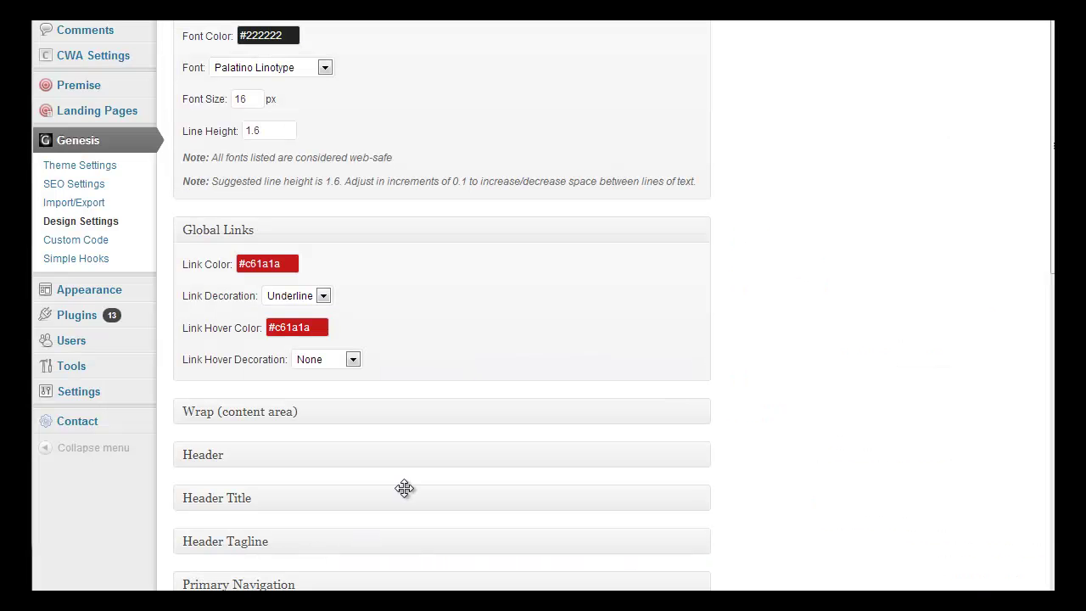
scroll(664, 327, "up", 1)
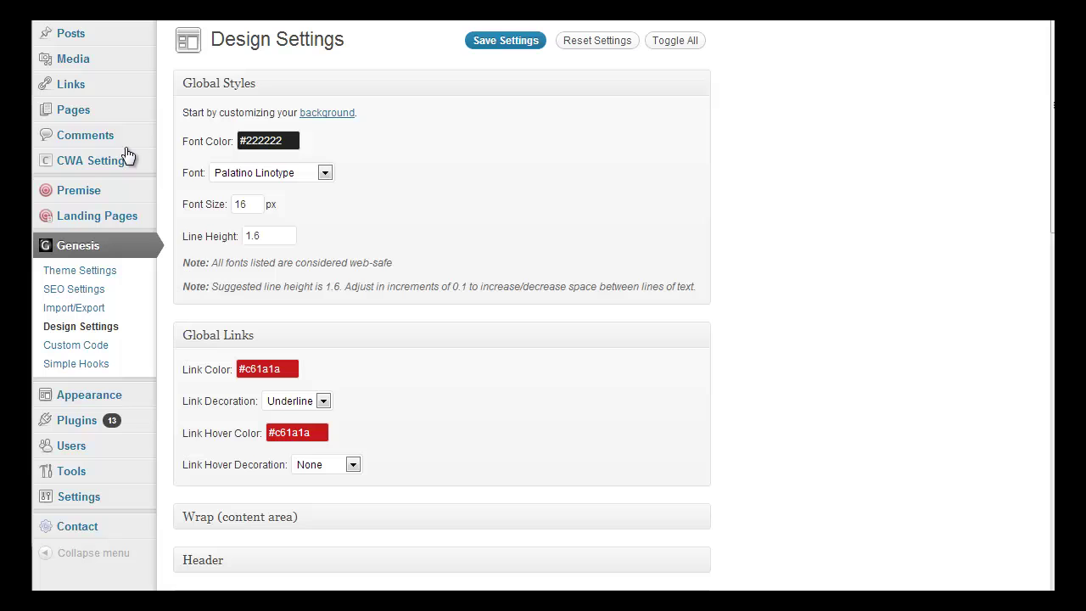
Open Genesis > Simple Hooks and scroll through the wp_footer and Document Hooks fields.
mouse_move(85, 228)
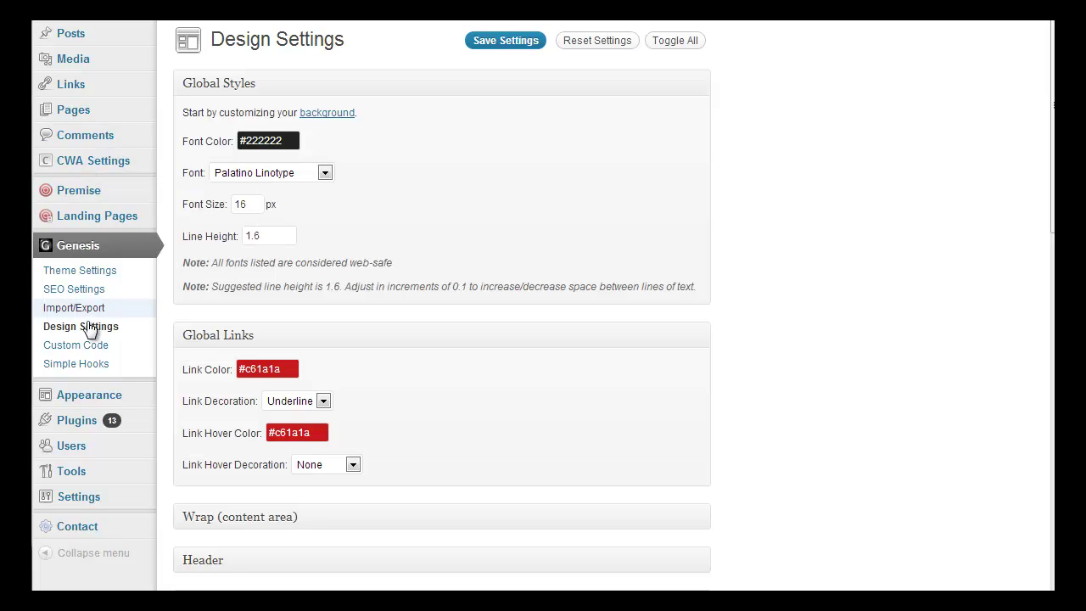
left_click(74, 365)
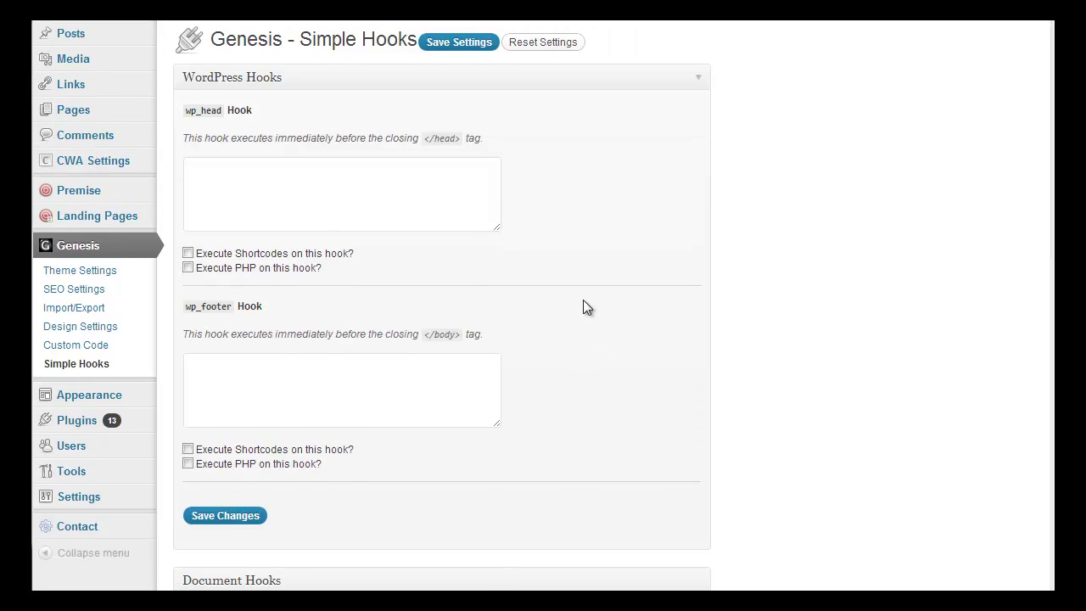
scroll(583, 306, "down", 6)
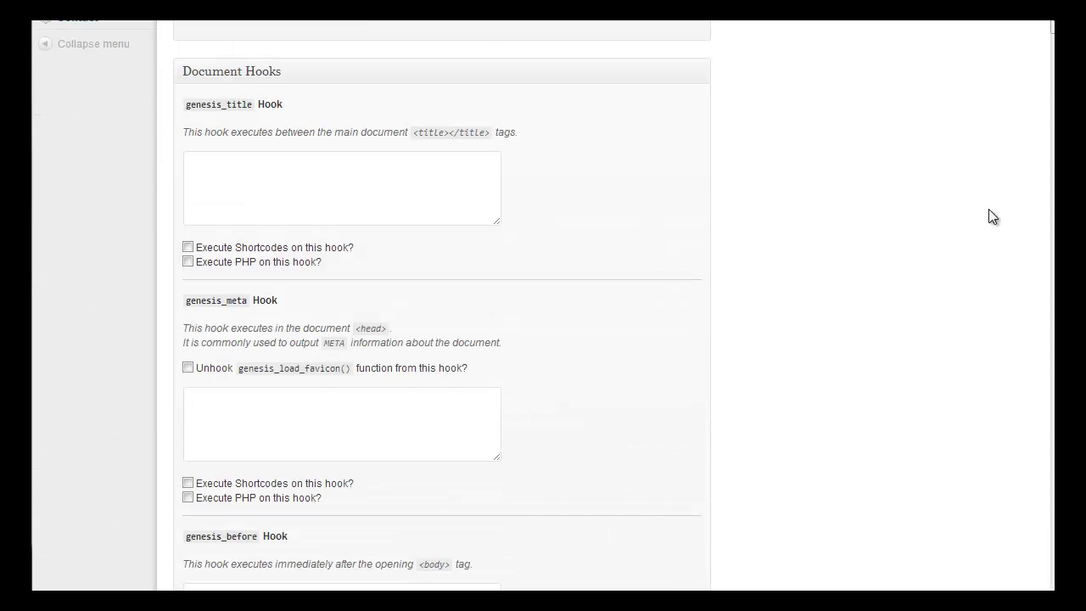
scroll(785, 194, "down", 10)
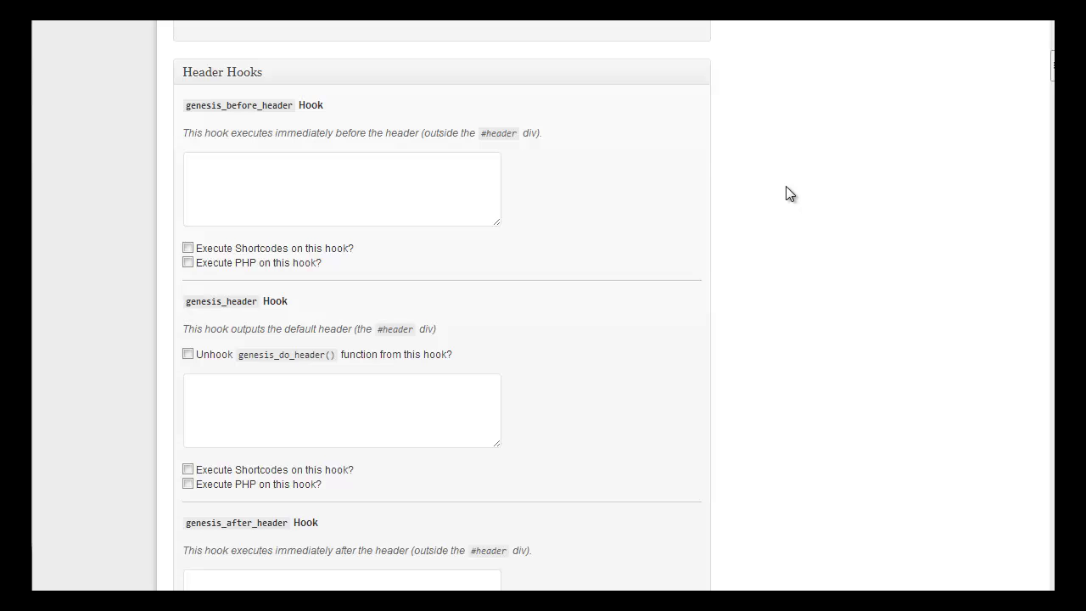
scroll(786, 194, "up", 8)
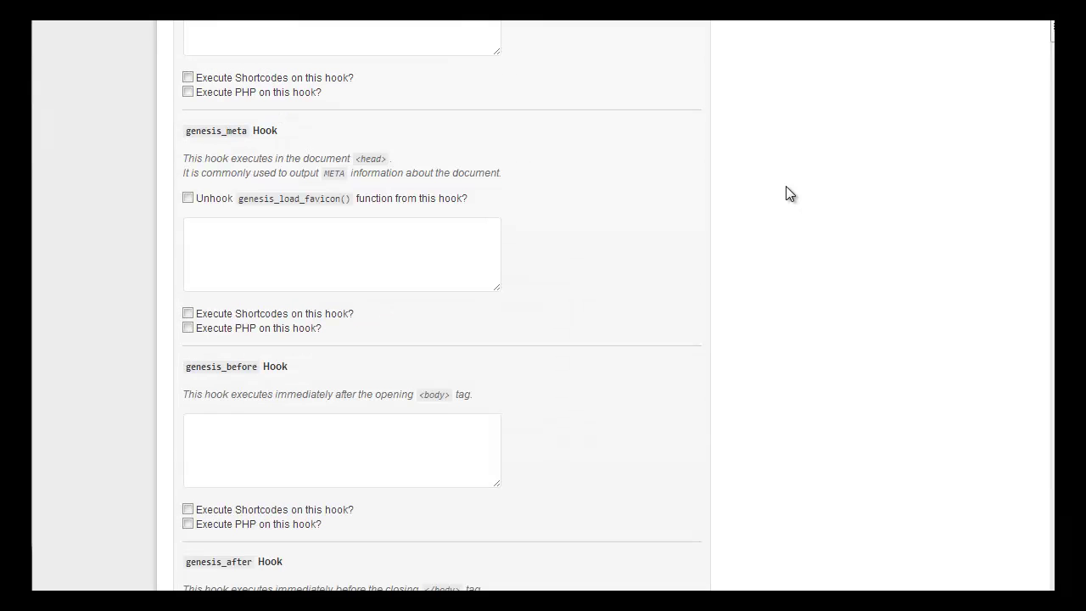
scroll(786, 194, "up", 3)
scroll(786, 193, "up", 1)
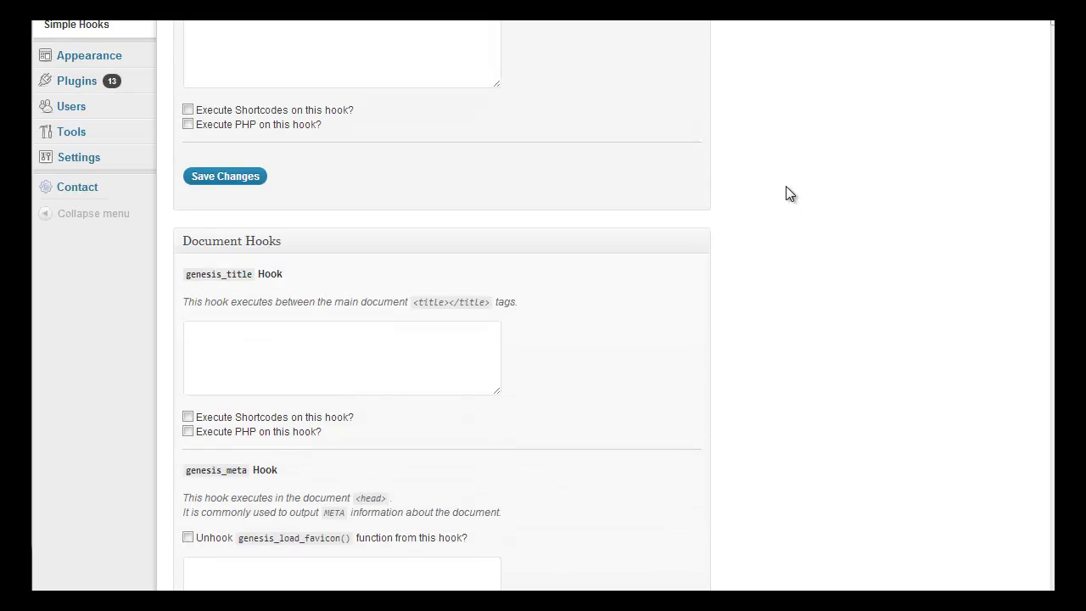
scroll(785, 194, "up", 1)
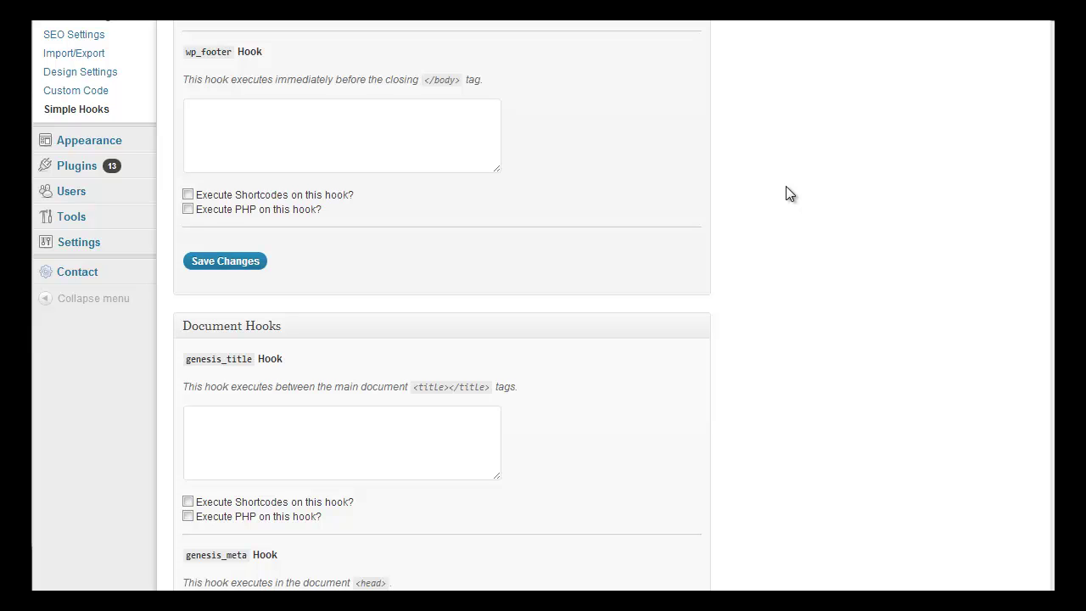
Place the cursor in the empty wp_footer hook box, then scroll back to the page top.
left_click(459, 127)
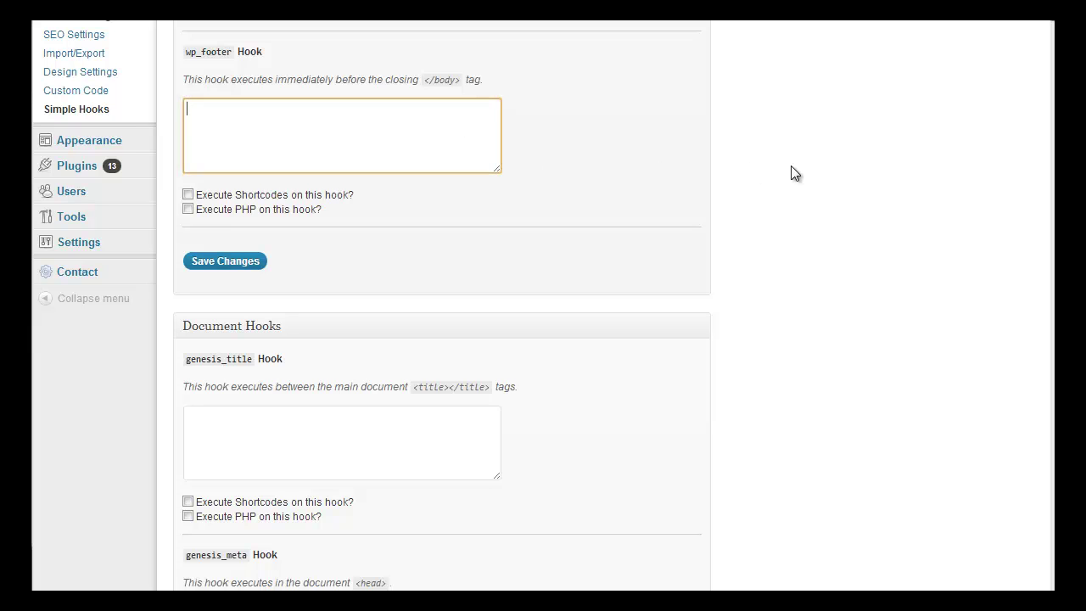
scroll(795, 173, "down", 1)
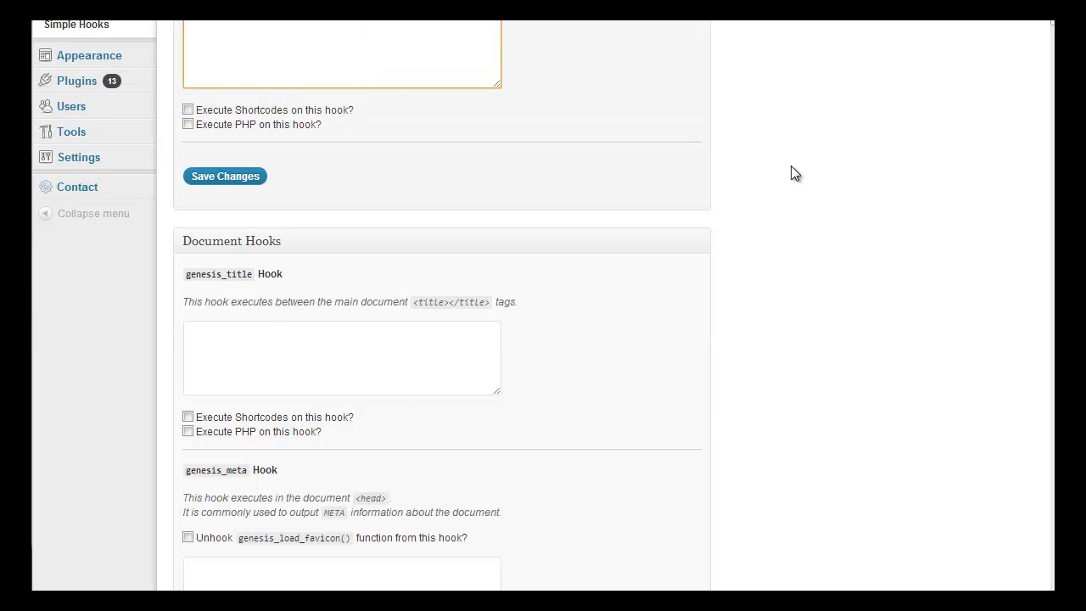
scroll(795, 173, "up", 1)
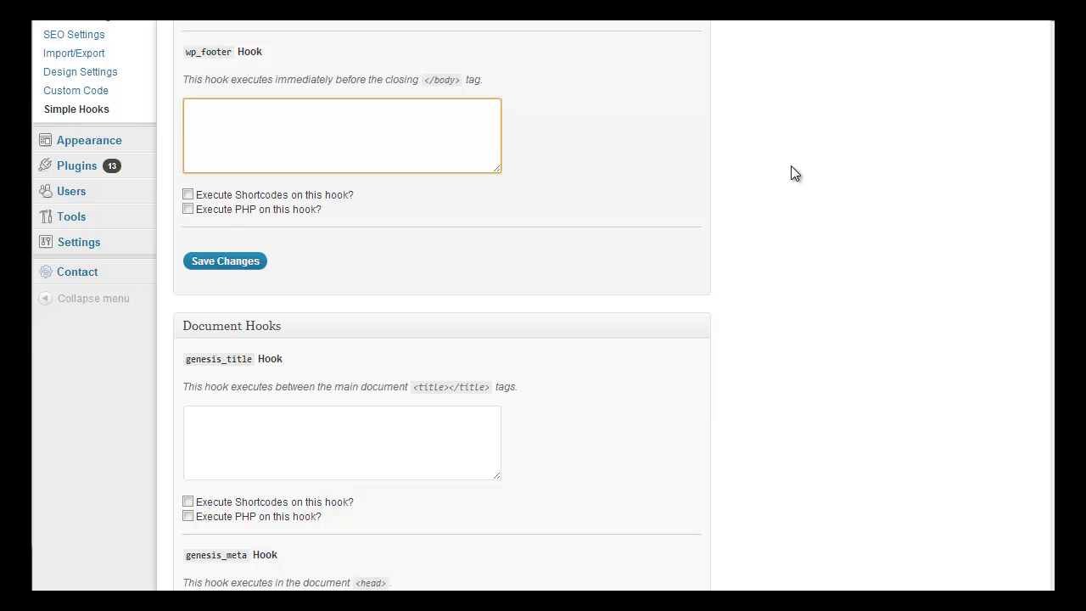
scroll(795, 173, "up", 1)
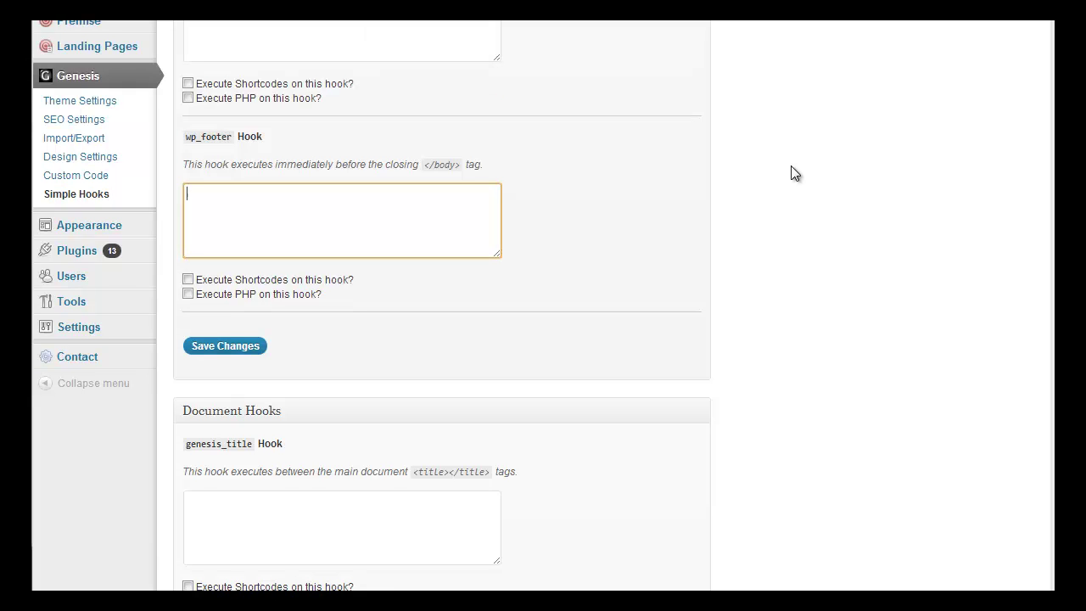
scroll(795, 174, "up", 2)
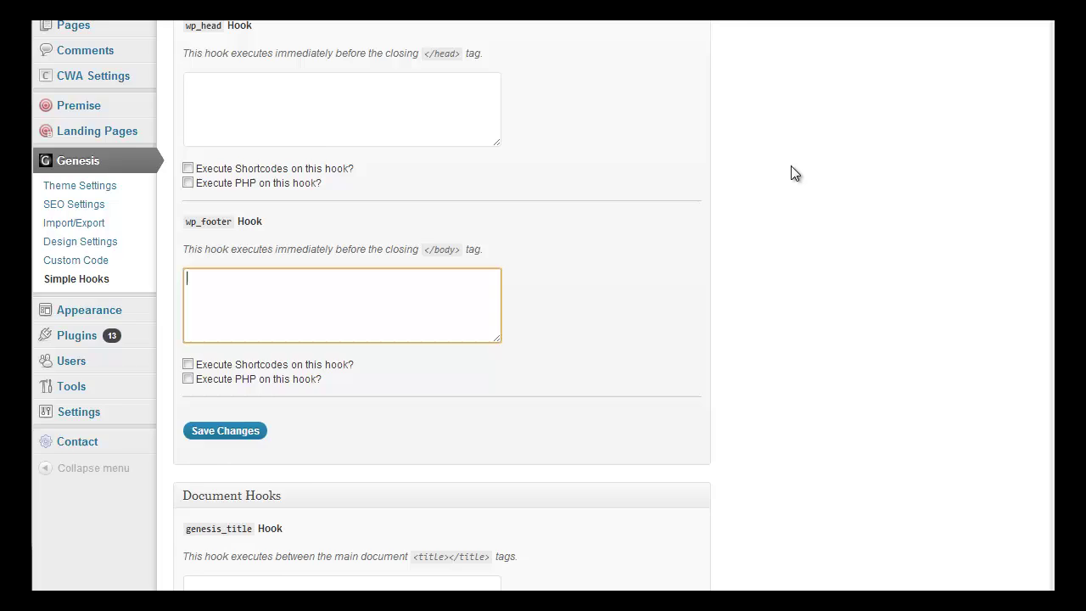